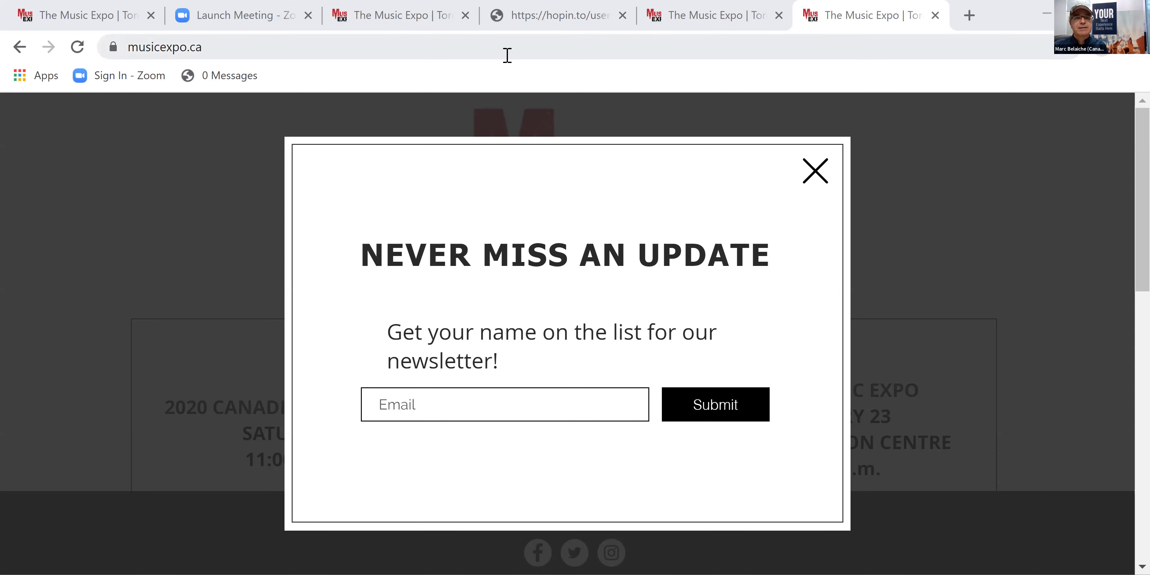
- Re-enter the musicexpo.ca address from autocomplete to reload the Music Expo home page
click(508, 55)
text(music)
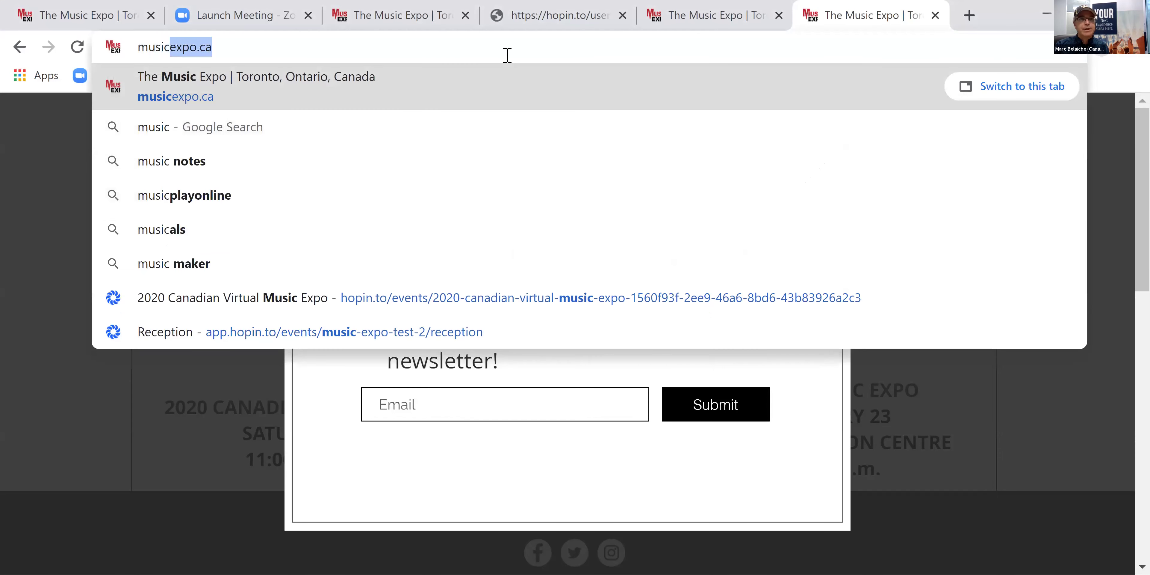
key(Return)
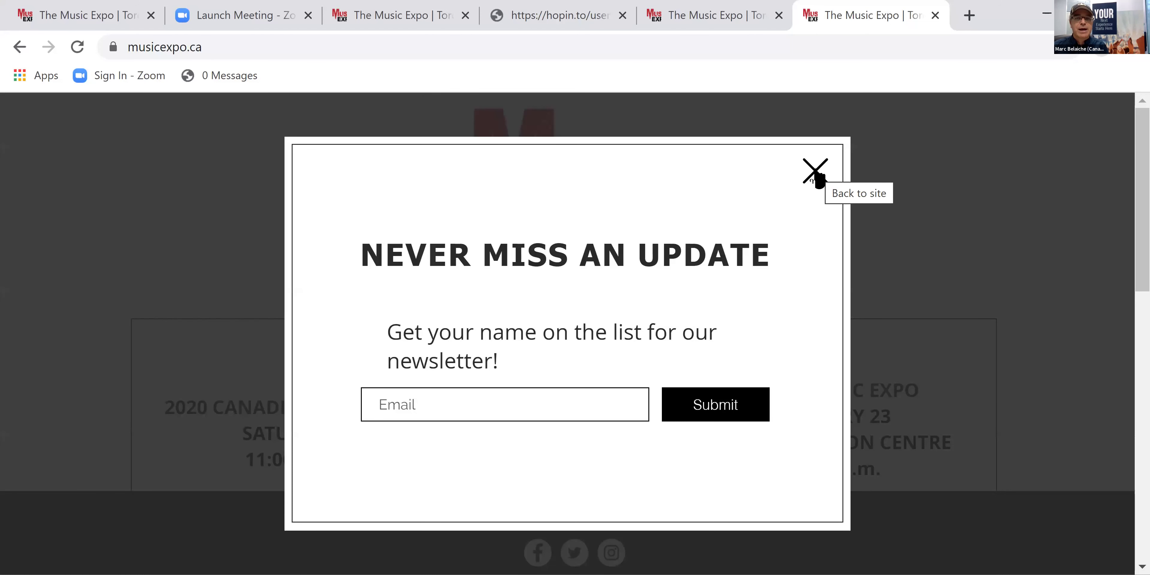
- Close the newsletter popup and open the 2020 virtual expo's Hopin ticket link
click(816, 174)
scroll(353, 361, down, 3)
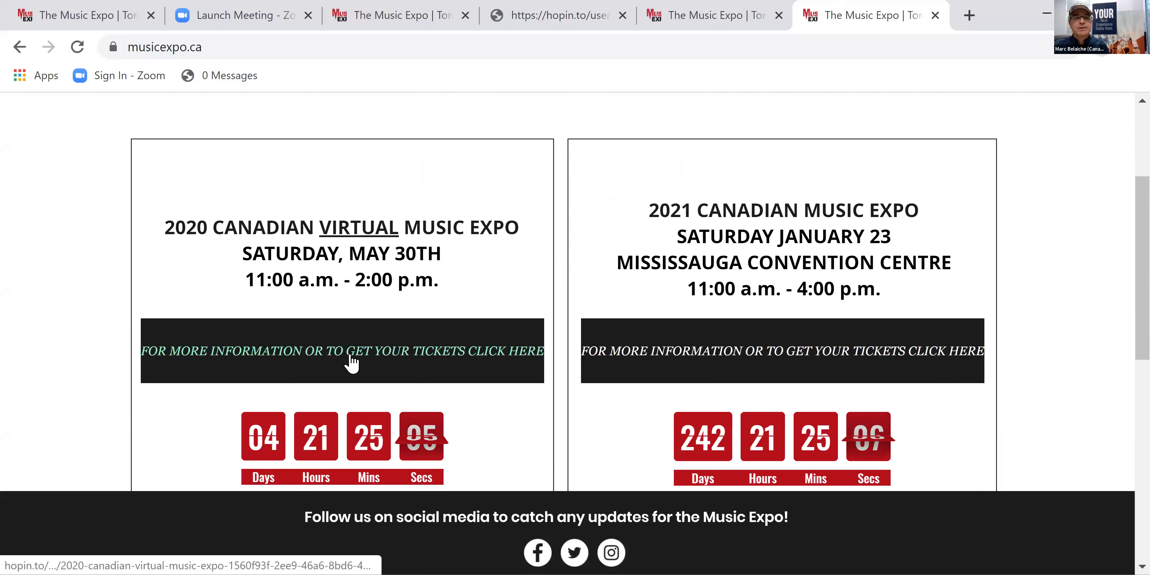
click(288, 356)
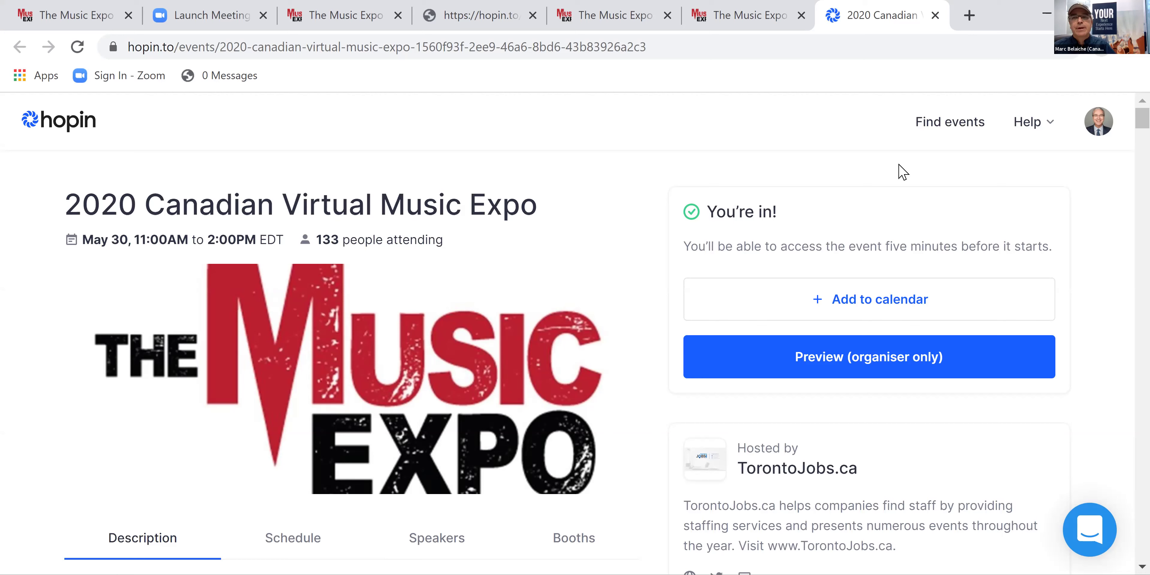
- Check the Hopin account options, then return to the musicexpo.ca tab
click(1100, 121)
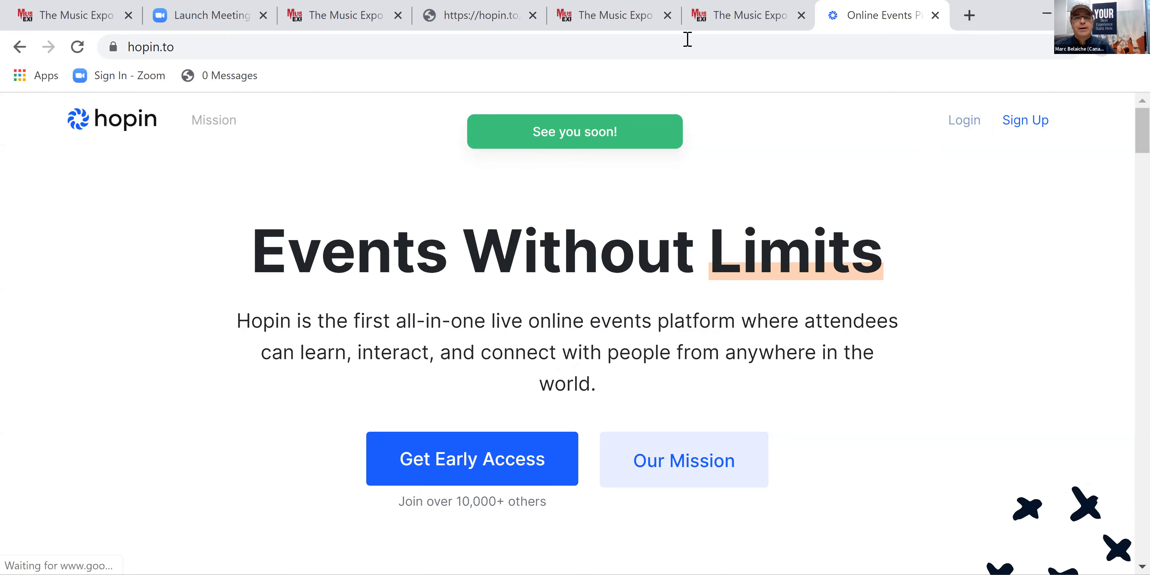
click(715, 38)
key(ctrl+shift+Tab)
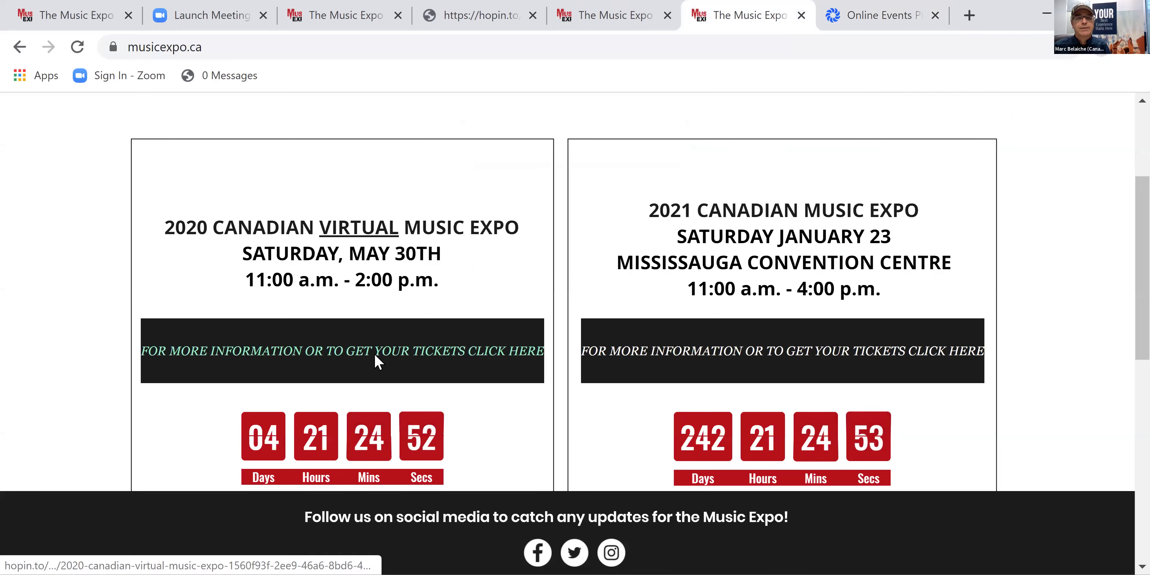
- Open the 2020 Canadian Virtual Music Expo event page on Hopin and scroll to its tickets
click(378, 361)
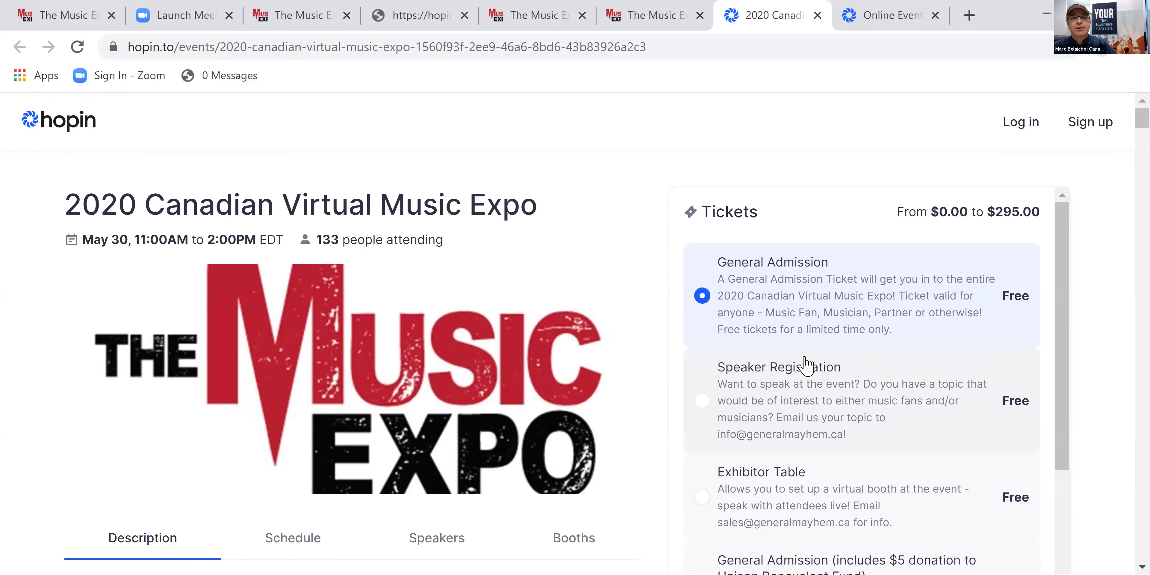
scroll(821, 386, down, 2)
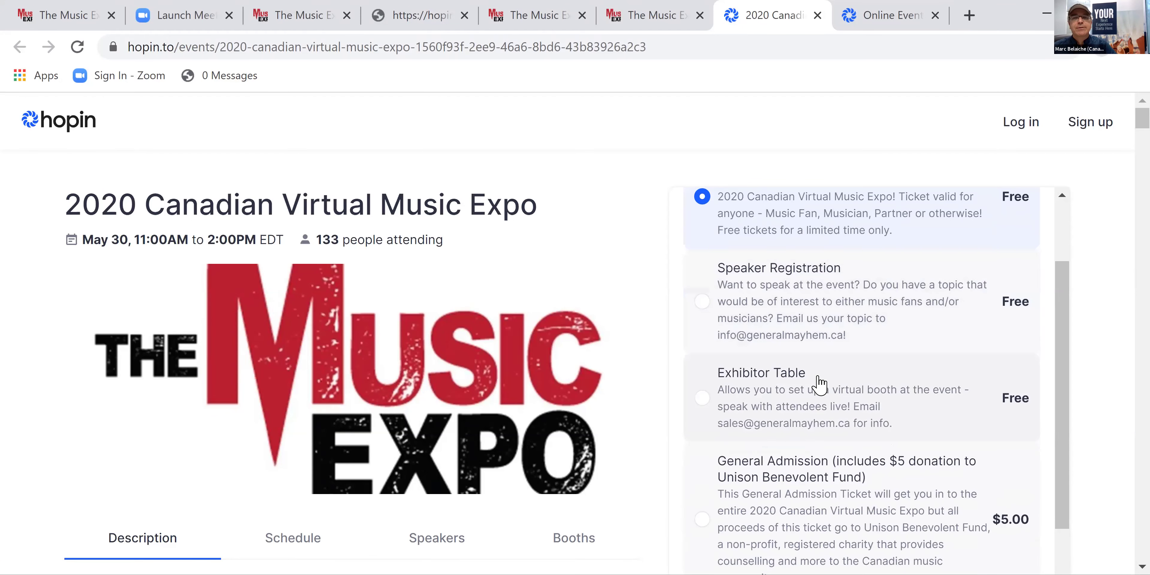
scroll(820, 386, down, 2)
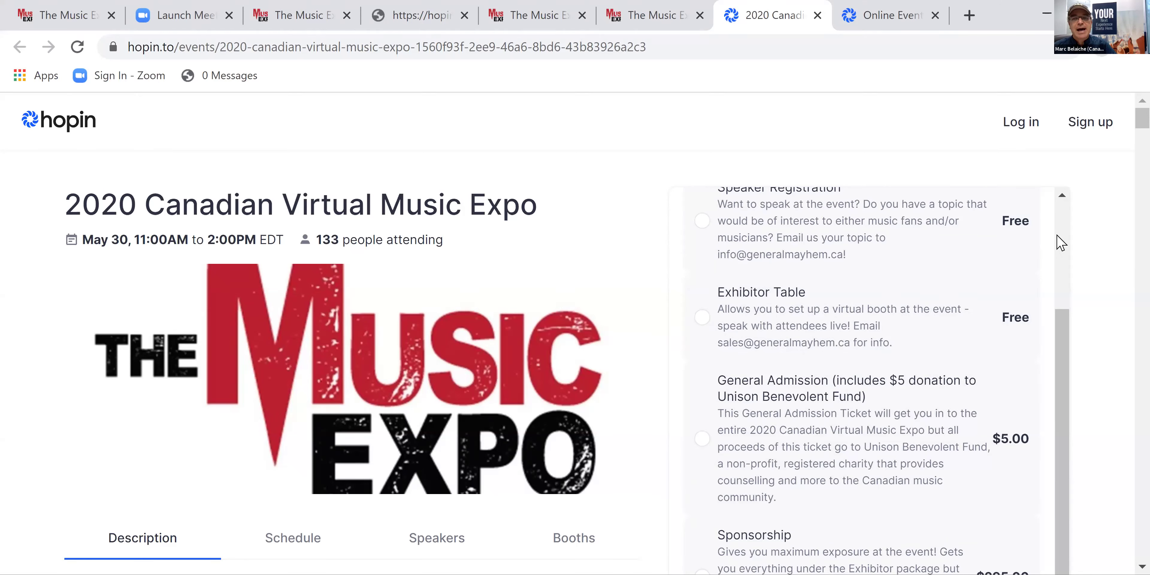
- Compare the Speaker Registration and Exhibitor Table tickets, then select the free General Admission ticket
click(1061, 222)
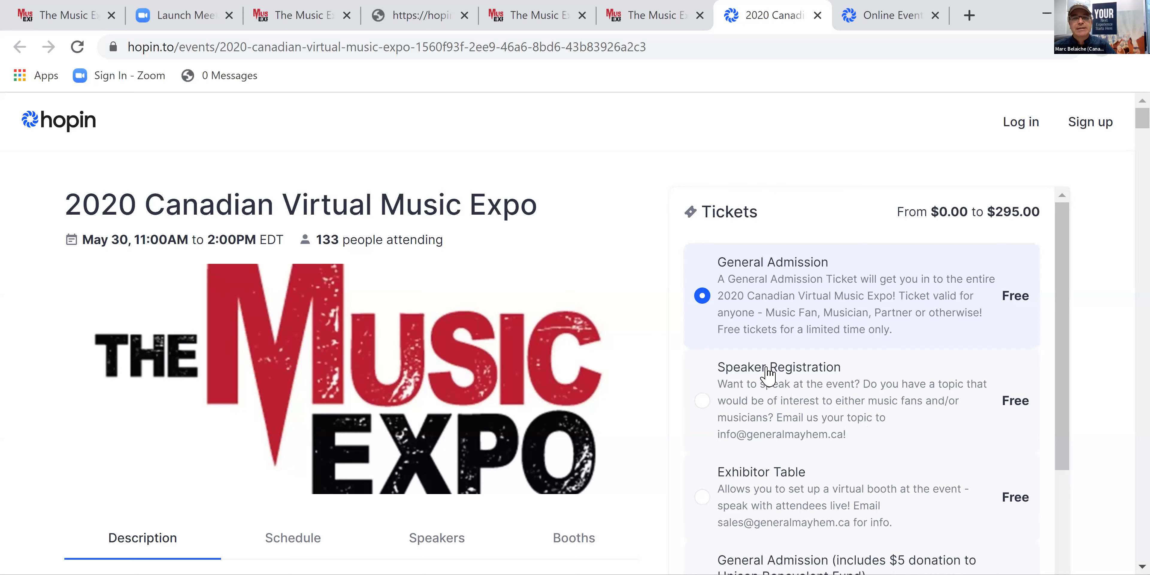
click(764, 415)
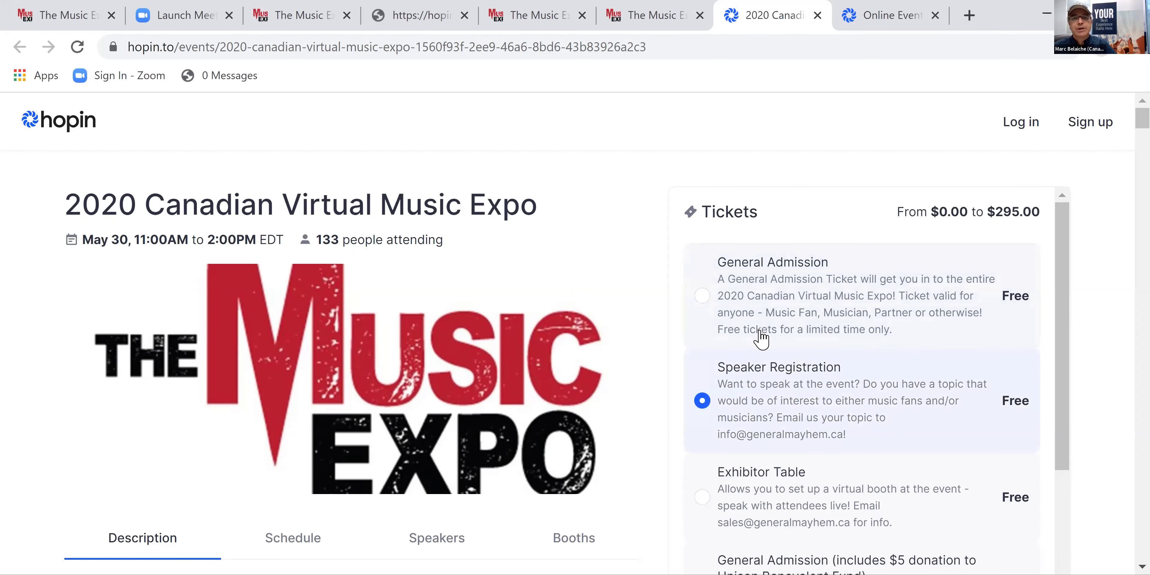
click(767, 488)
click(810, 329)
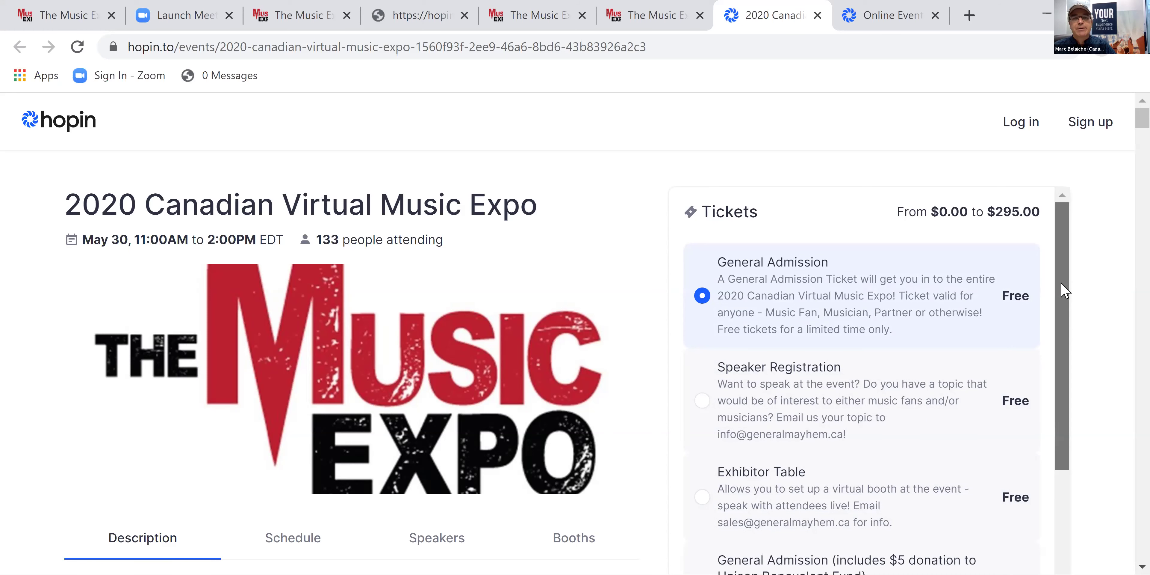
scroll(1061, 295, down, 1)
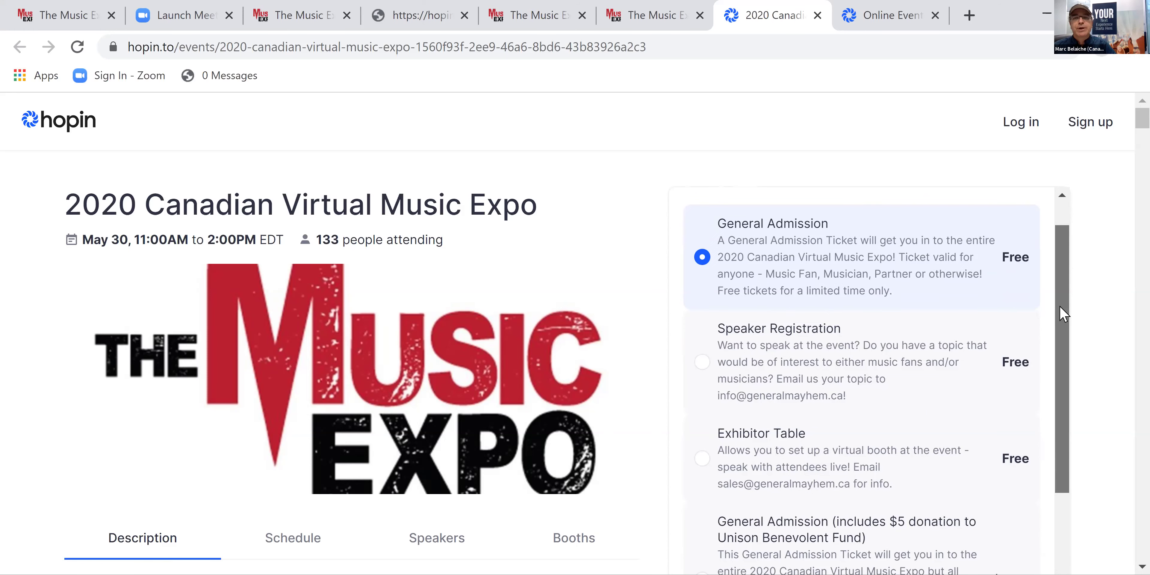
scroll(1060, 331, down, 1)
scroll(1063, 351, down, 3)
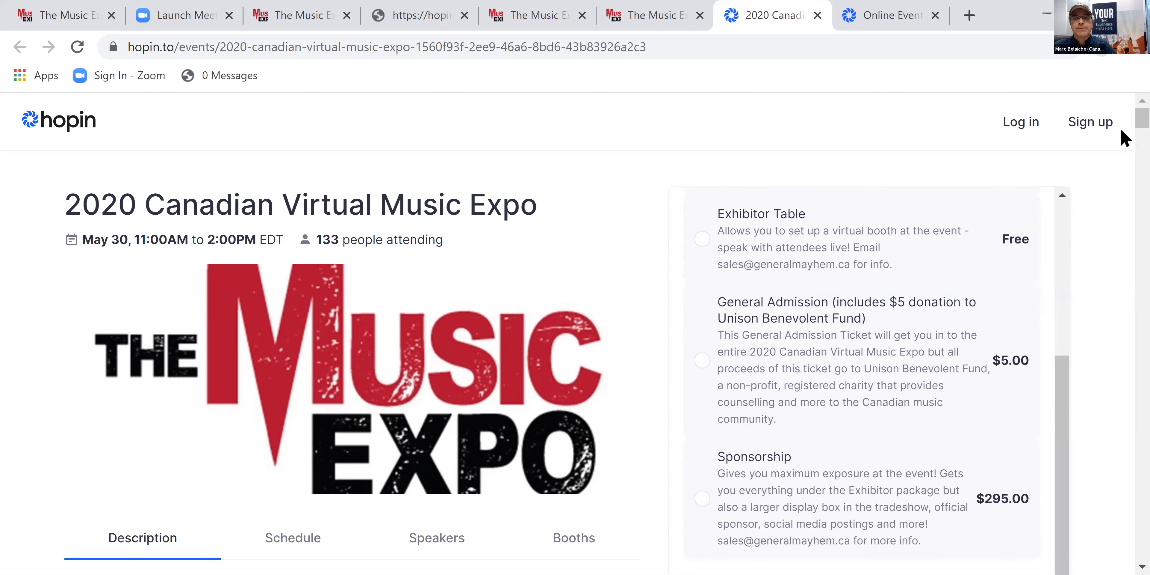
scroll(901, 477, down, 6)
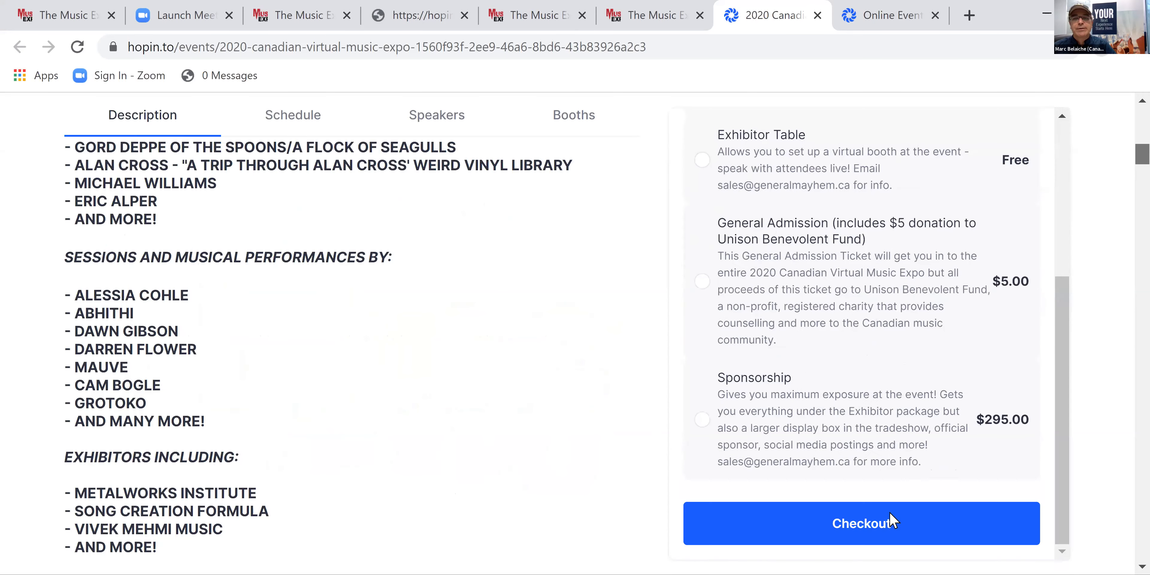
- Check out General Admission, step through the First name, Last name and Email fields, then switch to hopin.to
click(891, 522)
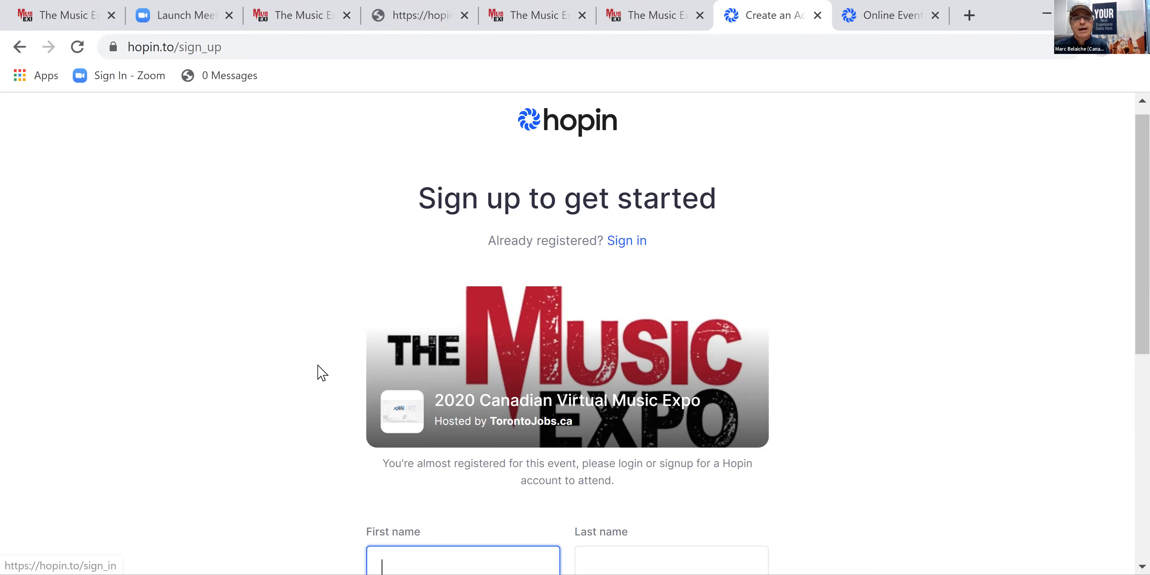
scroll(357, 380, down, 3)
click(429, 390)
click(650, 391)
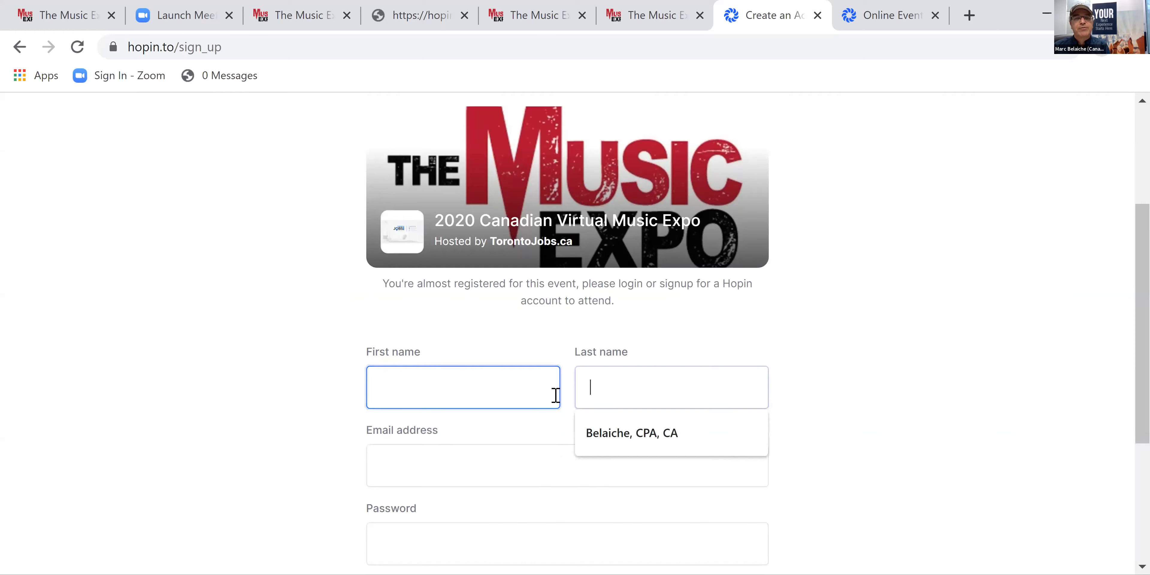
click(430, 472)
click(240, 483)
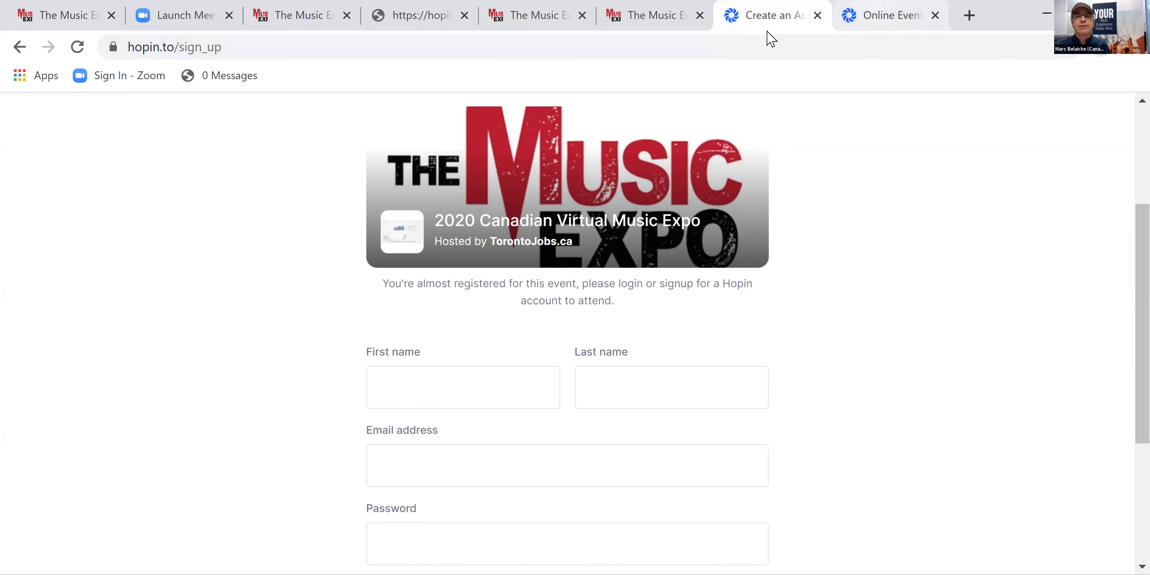
key(ctrl+Tab)
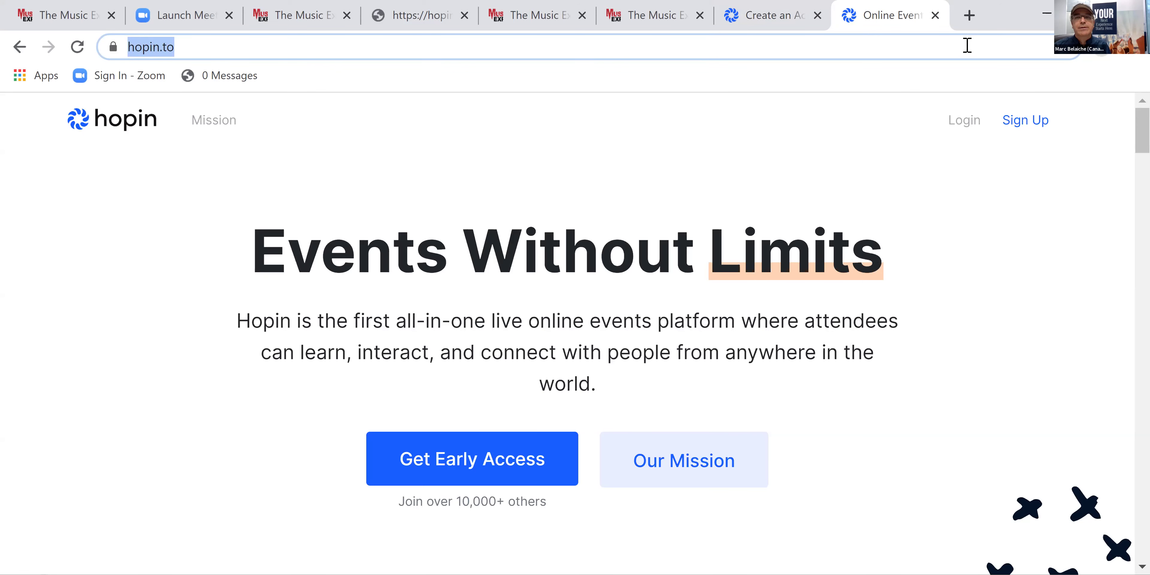
- Log in to Hopin with the saved e-mail and account password to load the 2020 expo reception
click(958, 123)
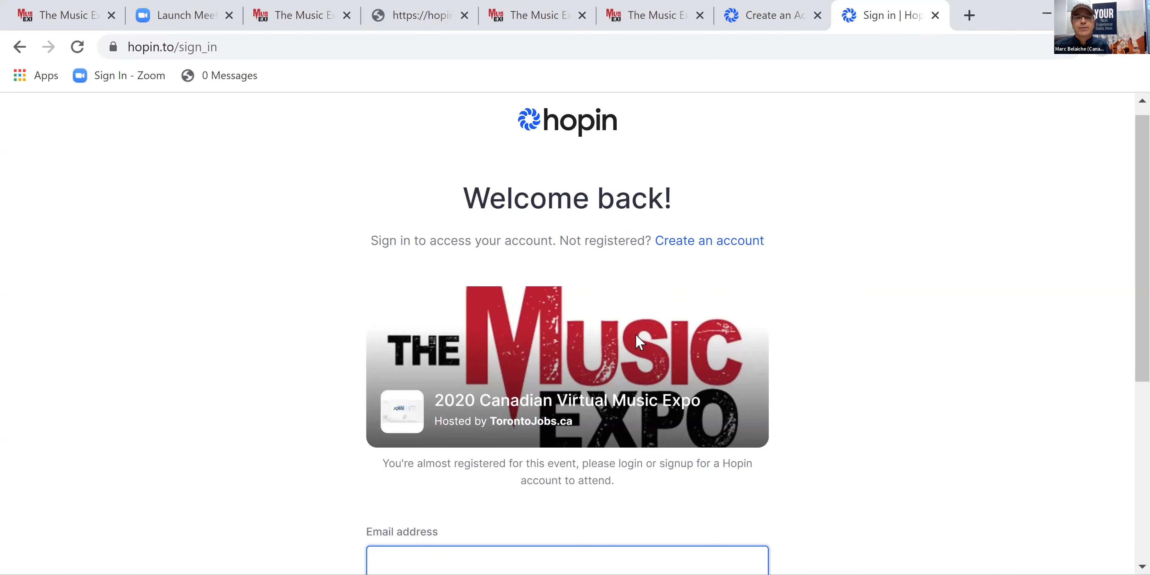
scroll(635, 333, down, 2)
click(540, 467)
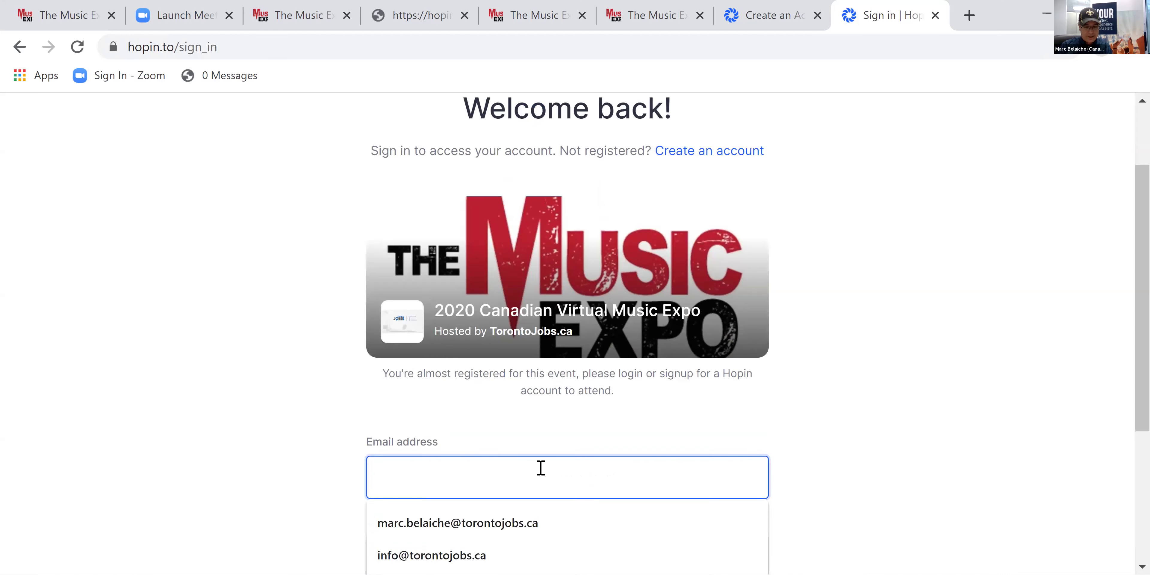
text(mar)
key(Down)
key(Tab)
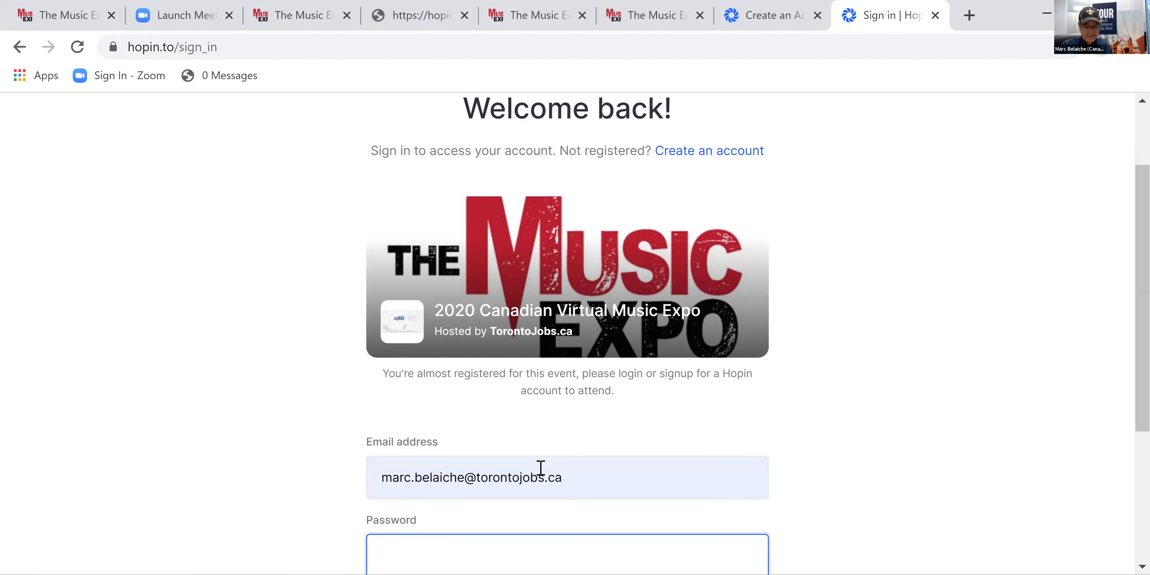
text(*********)
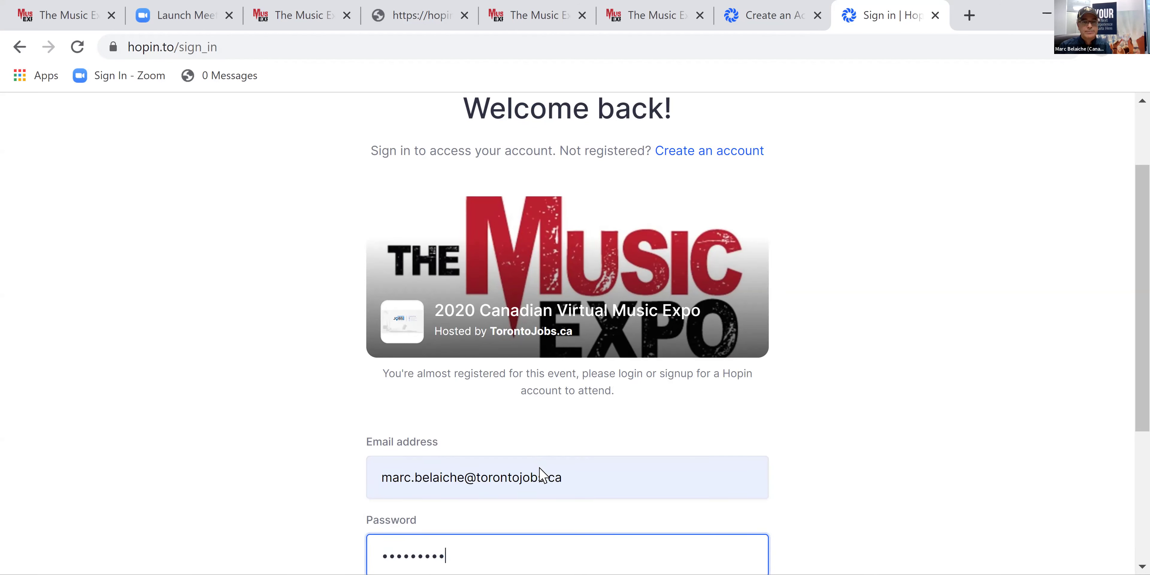
key(Return)
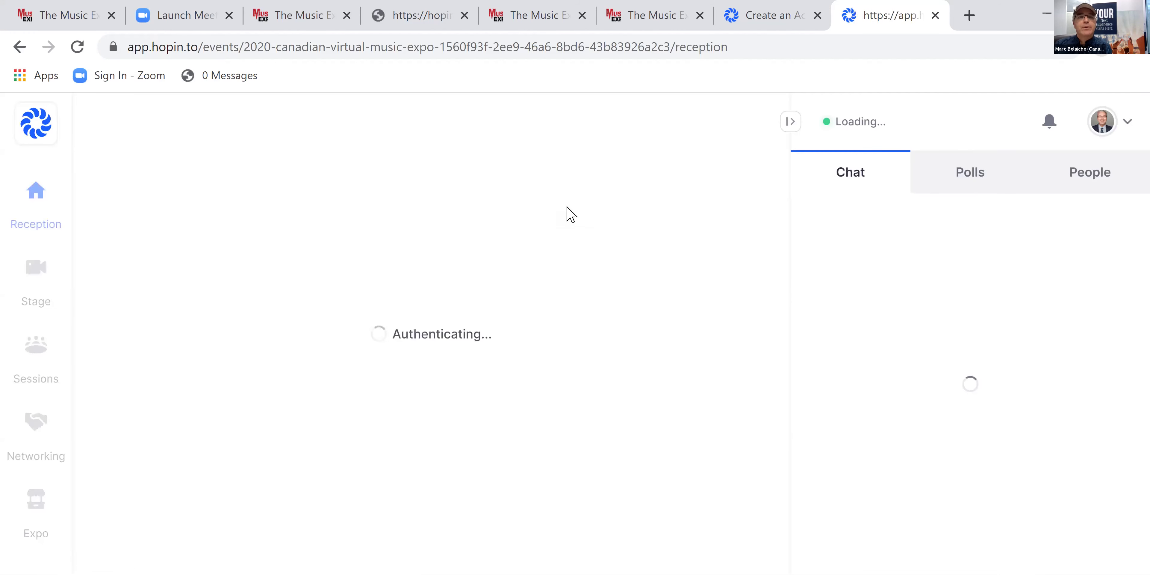
scroll(565, 210, up, 2)
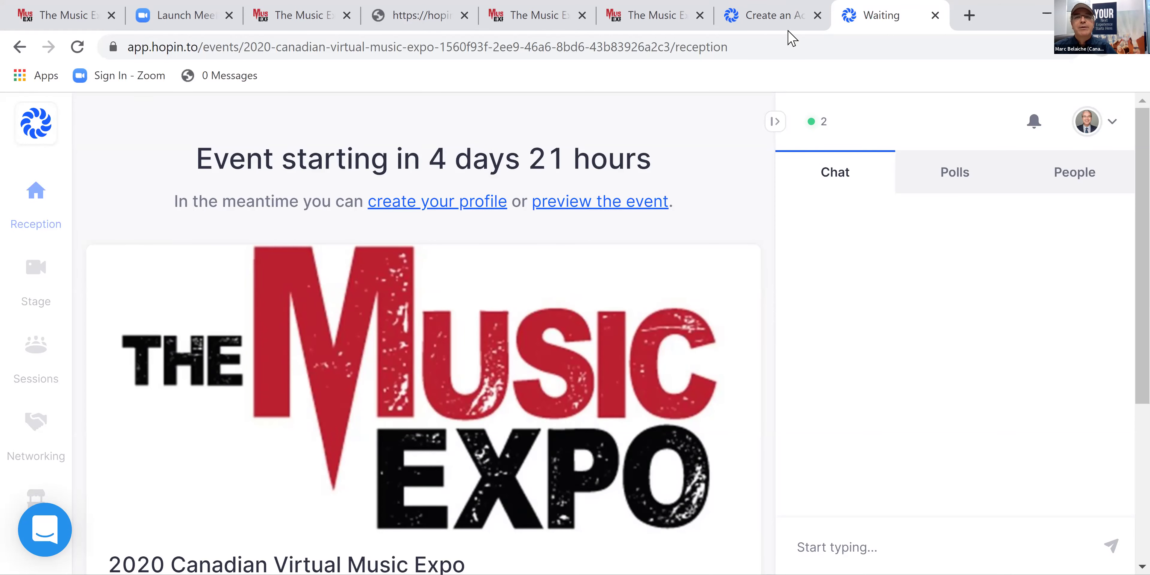
- In a new tab go to hopin.to, open My Account, and join the live Music Expo - Test 2 event
click(969, 15)
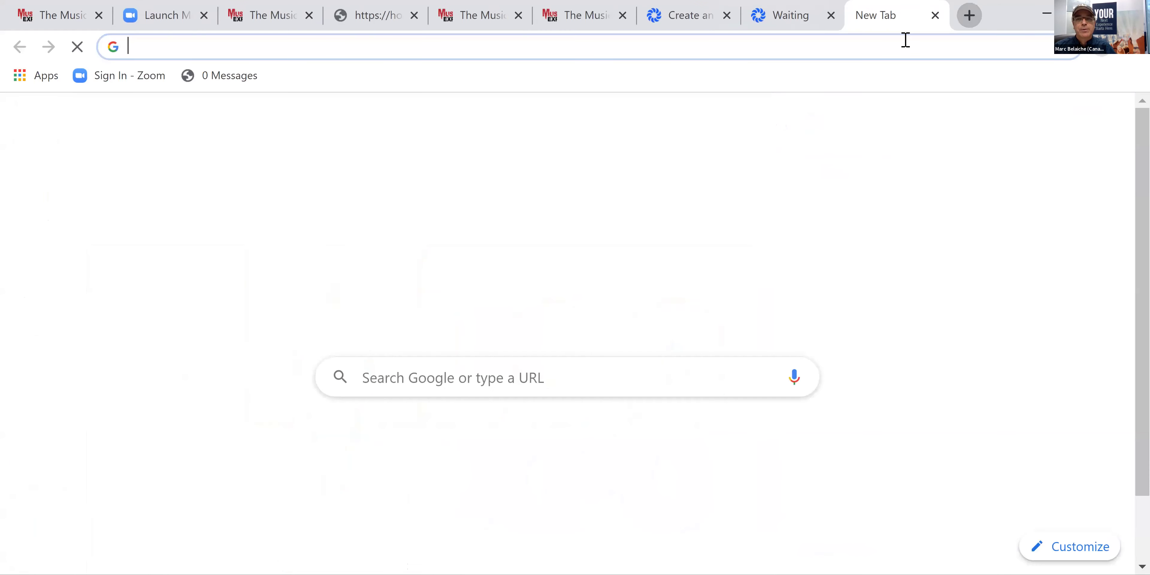
text(hoin)
key(Return)
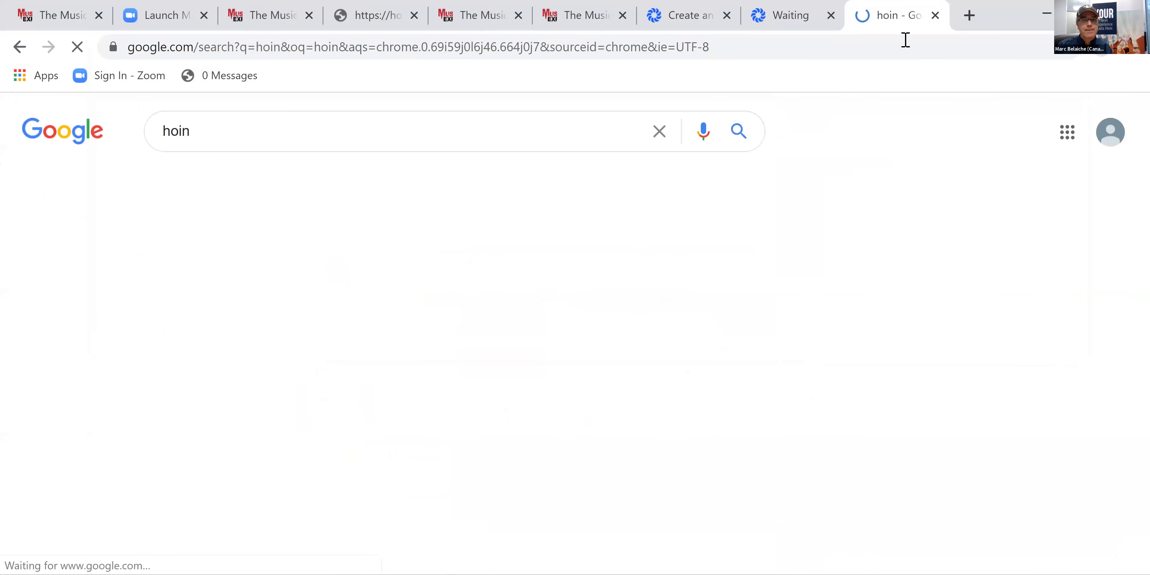
click(847, 47)
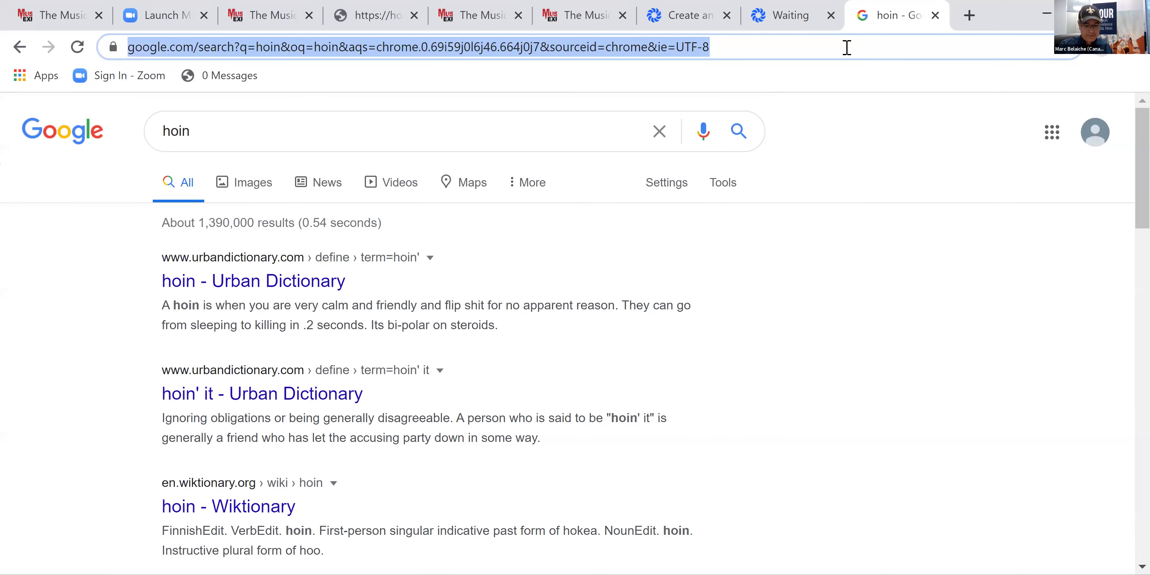
text(ho)
key(Return)
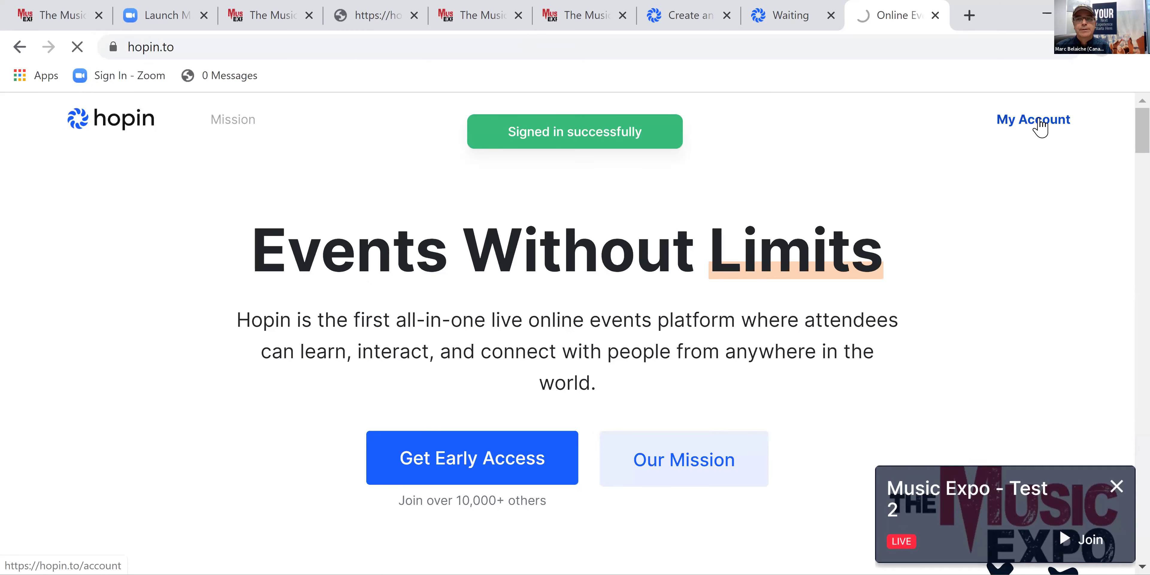
click(1042, 125)
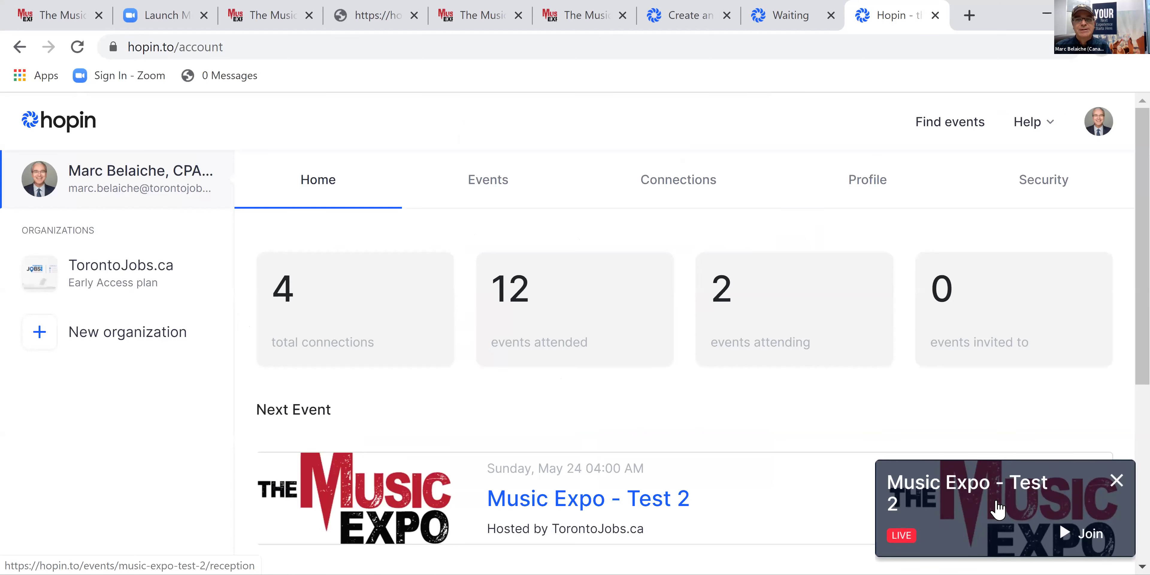
click(997, 509)
- Copy the Music Expo - Test 2 reception address and load it in a new tab
click(411, 46)
key(ctrl+c)
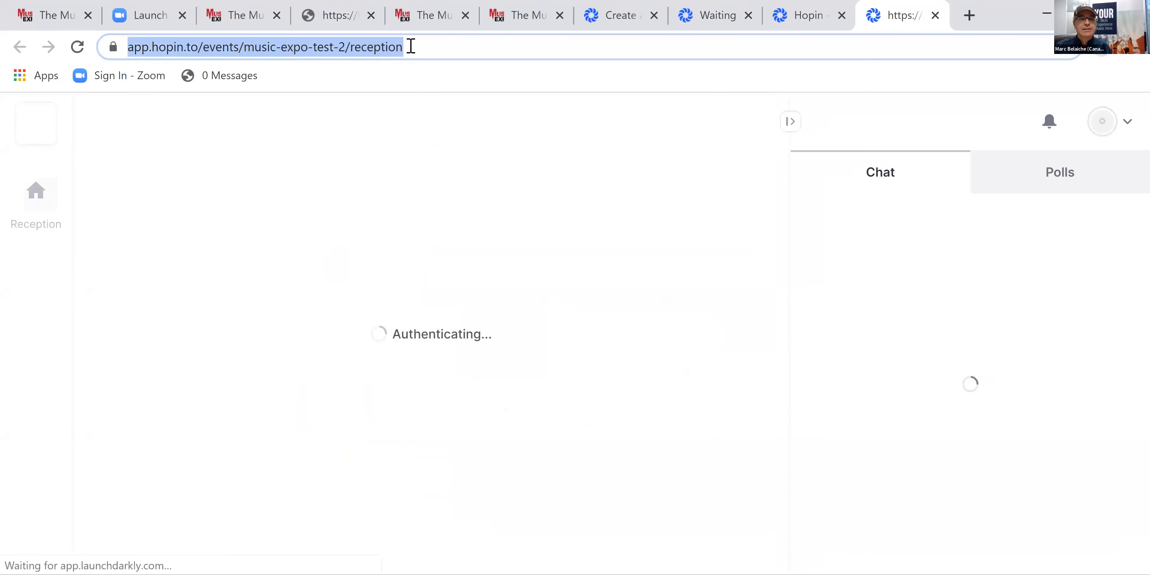
click(970, 15)
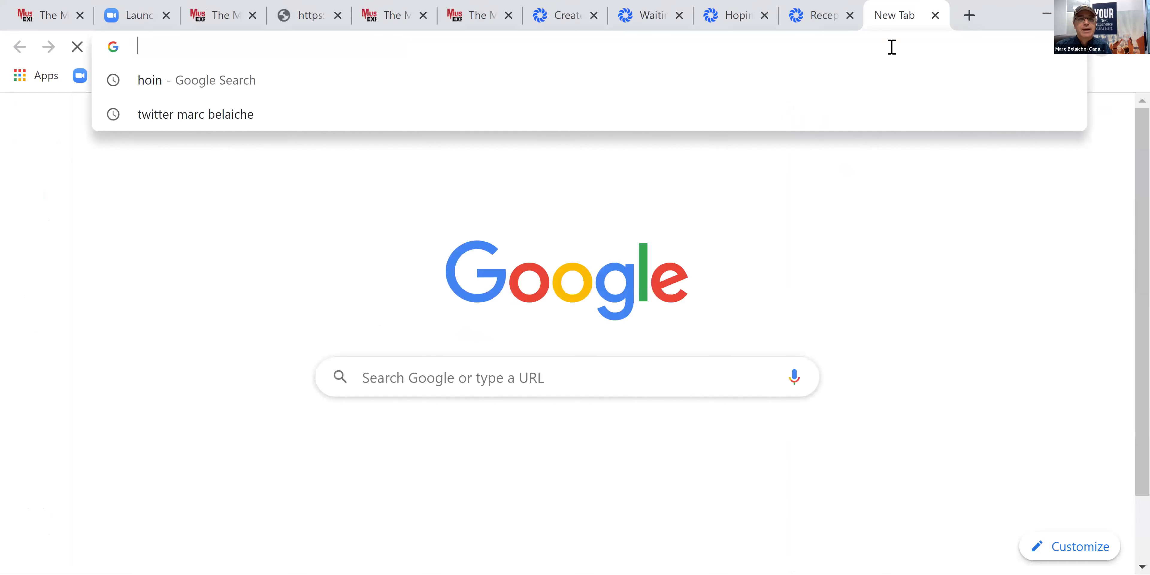
key(ctrl+v)
key(Return)
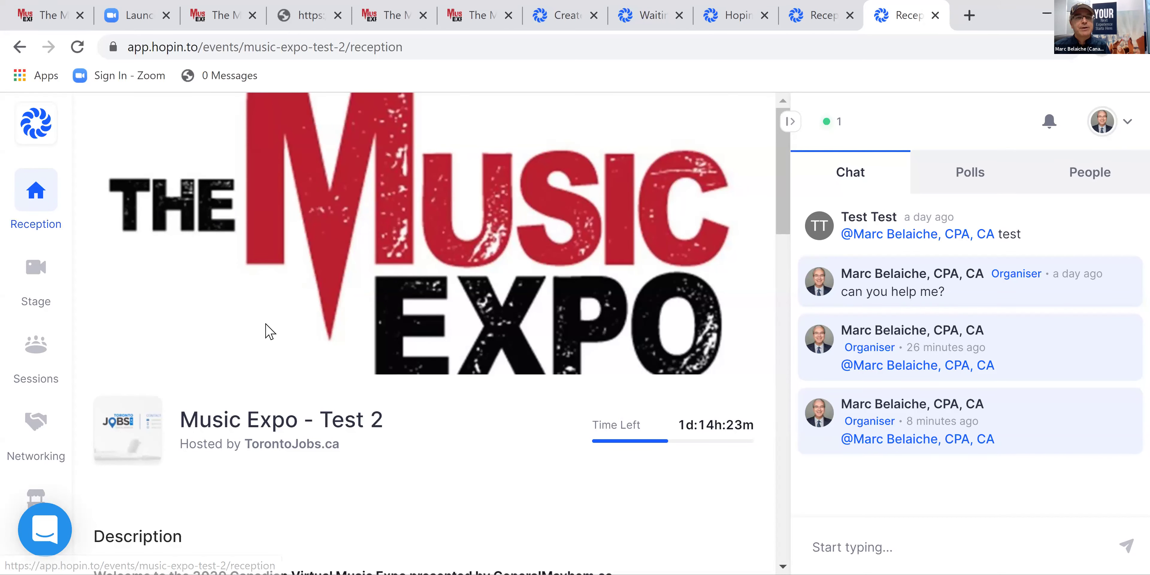
- Read through the event Description tips and switch to the Stage area
scroll(267, 329, down, 5)
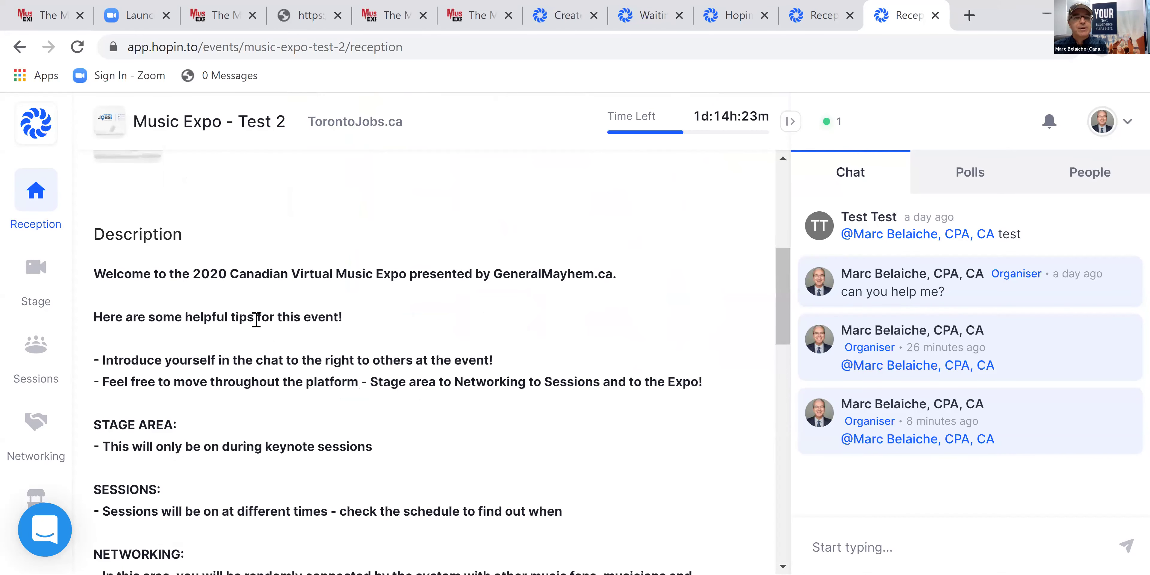
scroll(257, 323, down, 3)
scroll(256, 324, down, 5)
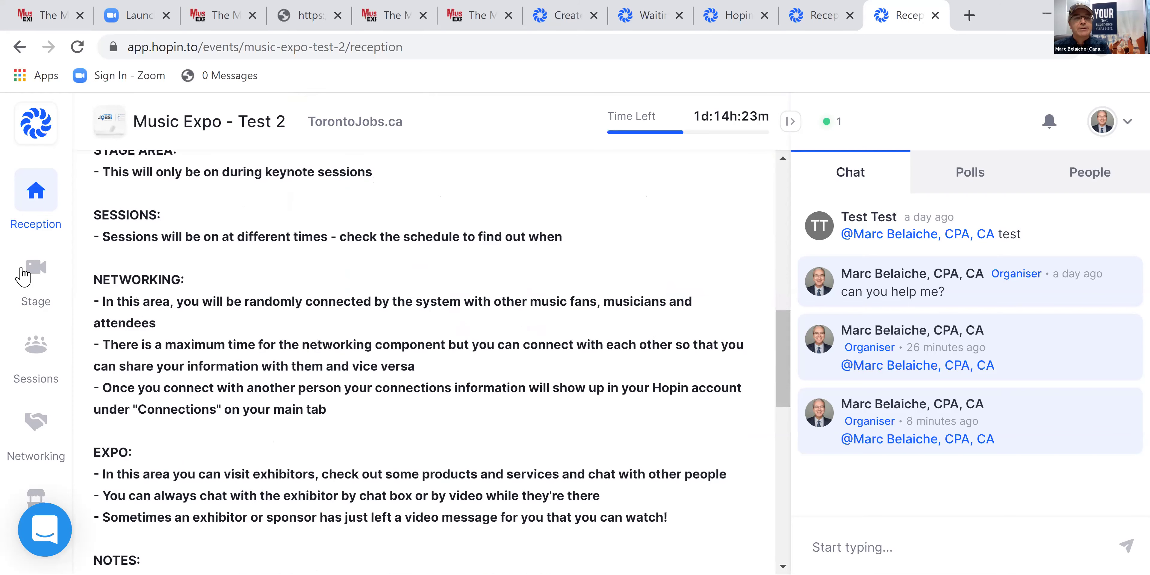
click(36, 272)
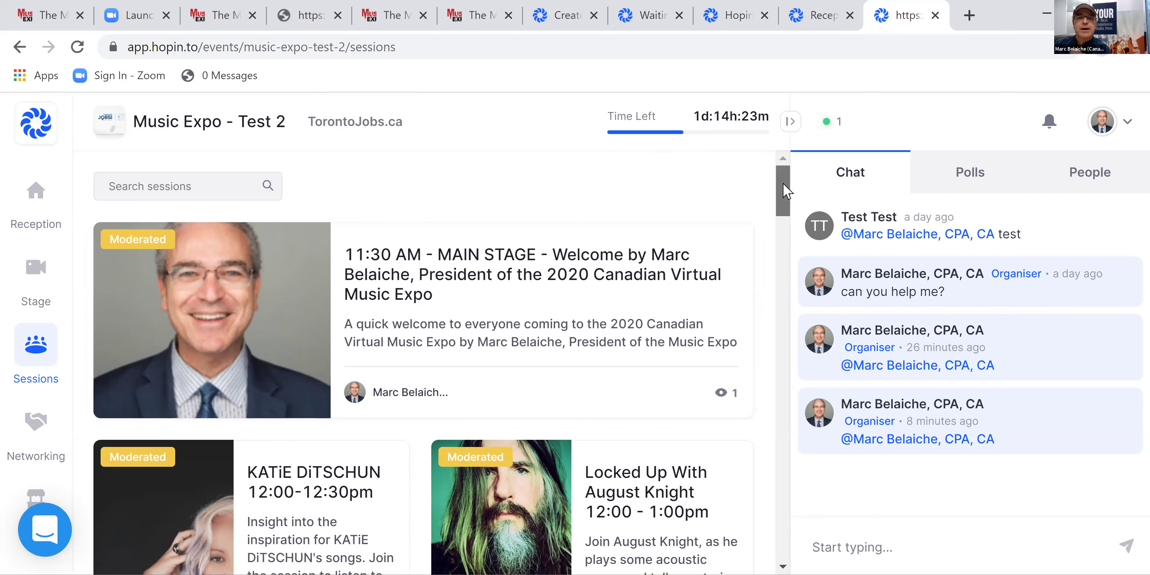
scroll(786, 190, down, 2)
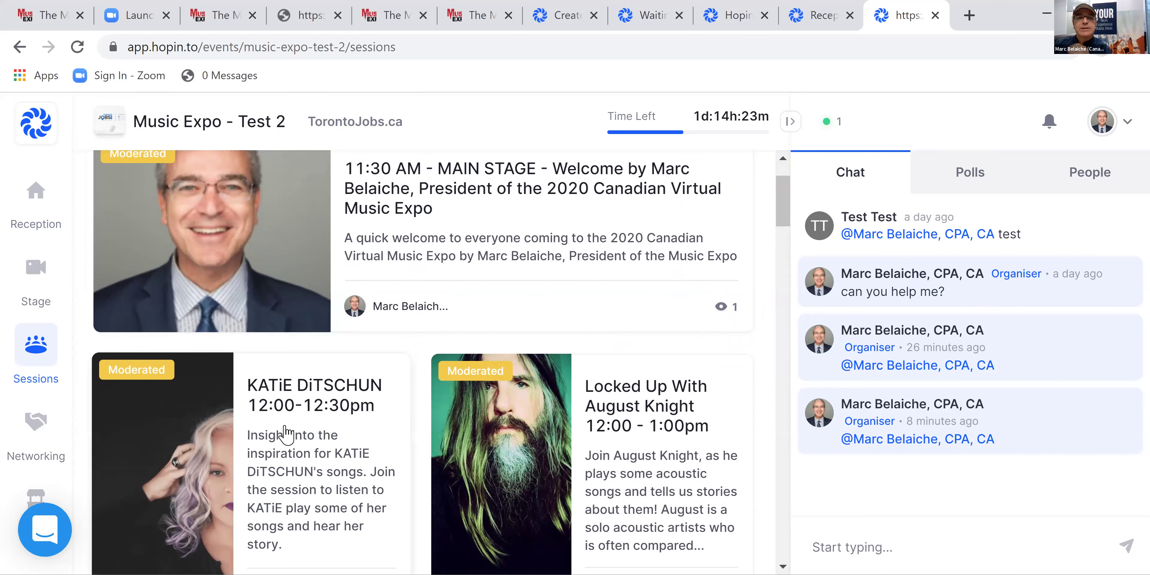
scroll(295, 441, down, 2)
scroll(584, 370, down, 2)
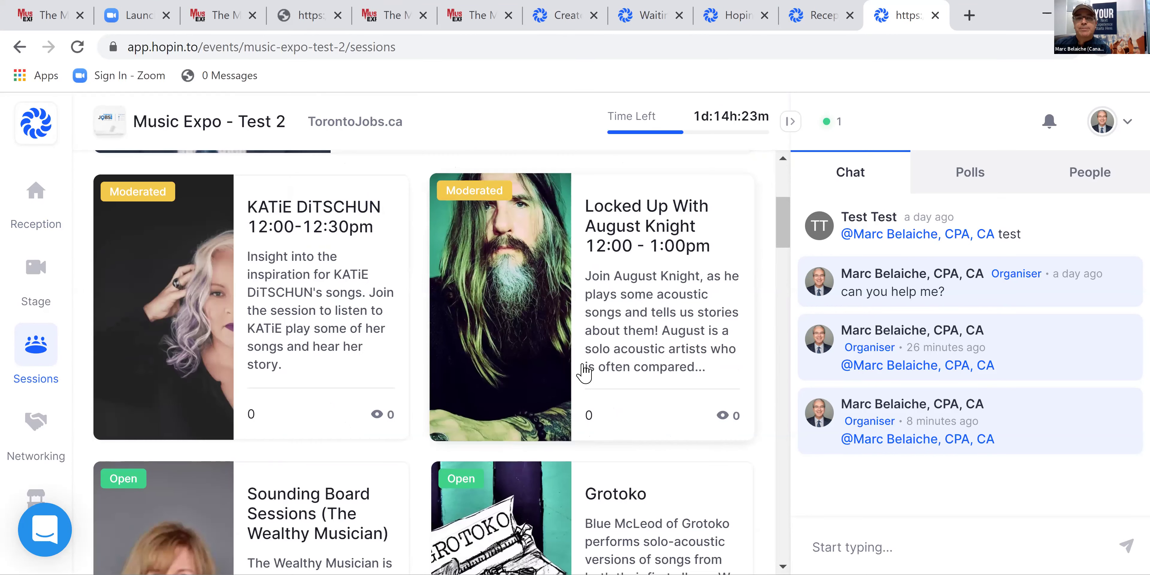
scroll(136, 288, up, 2)
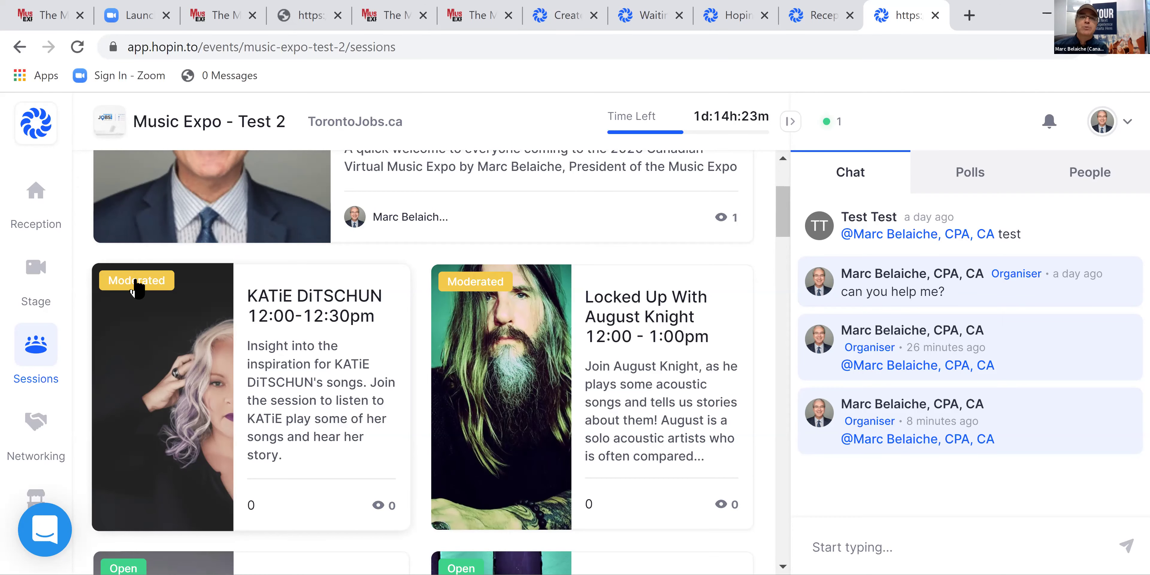
scroll(136, 288, down, 4)
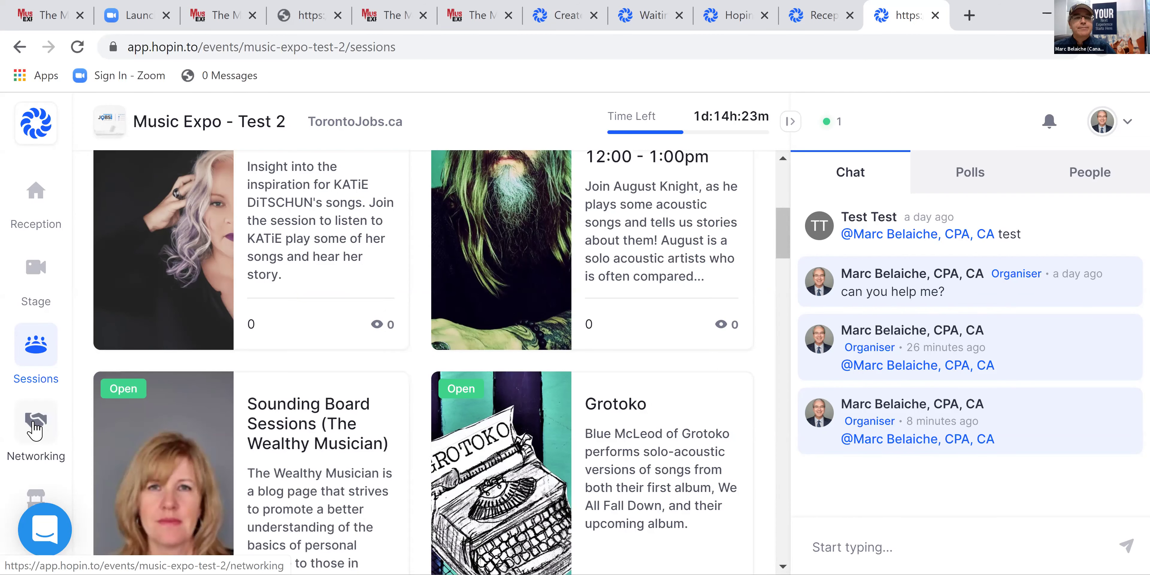
- Enter the Music Expo - Test 2 Networking area, then show the account dropdown from the avatar
click(34, 424)
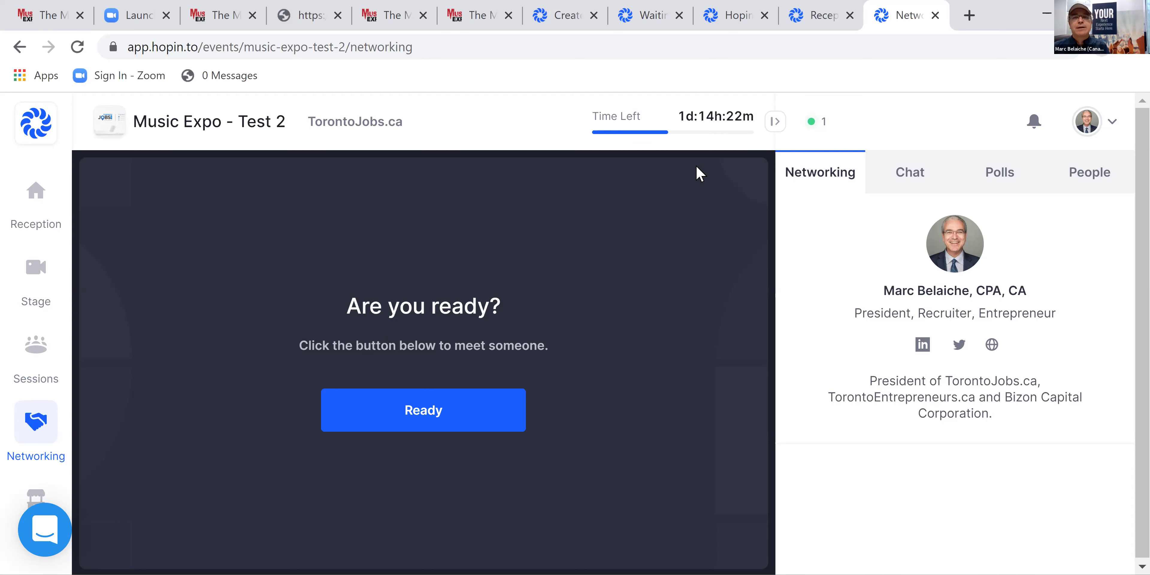
click(1087, 124)
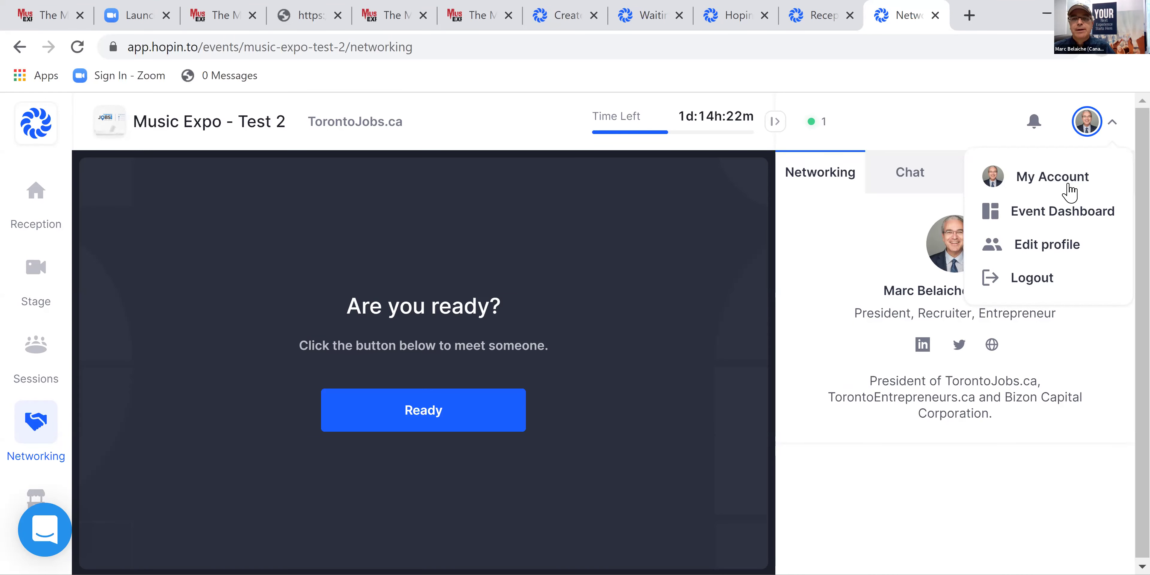
- Review your latest connections on the account Connections tab, then rejoin the live Music Expo - Test 2 event
click(1071, 191)
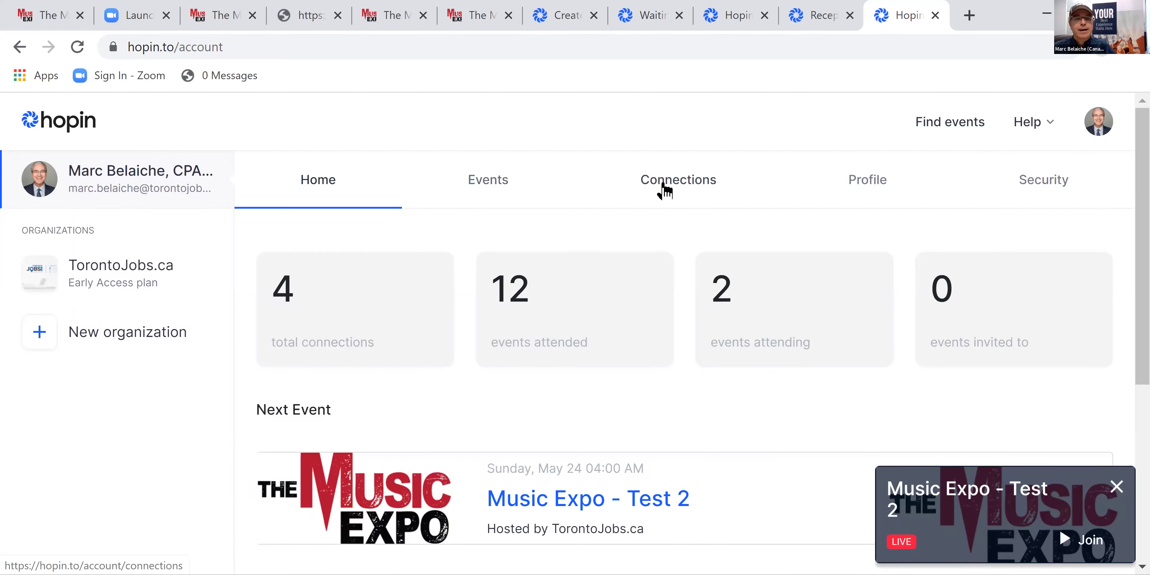
click(665, 191)
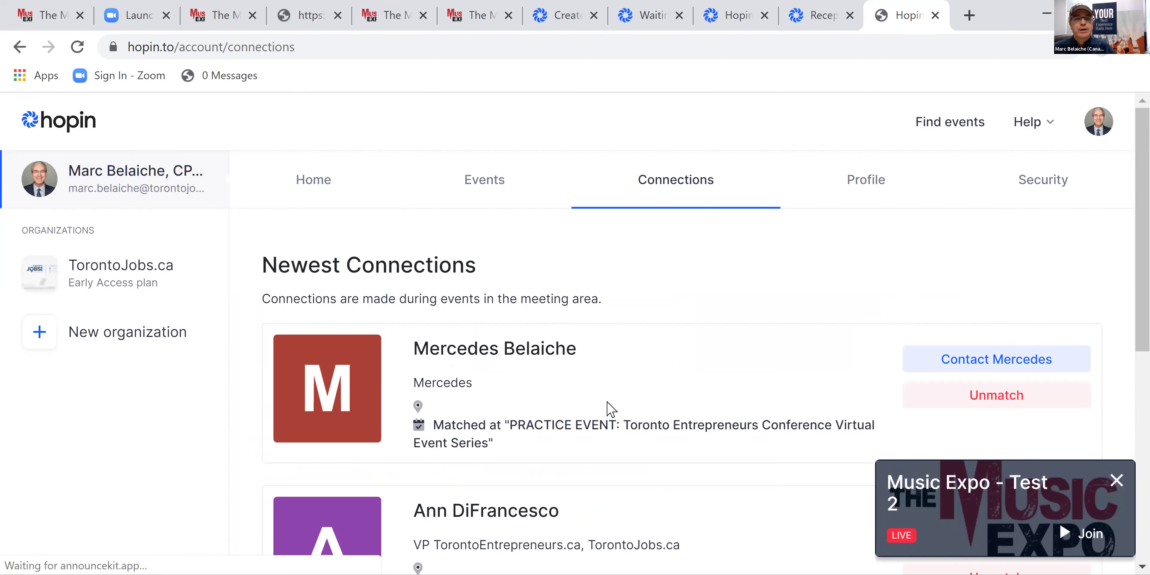
scroll(611, 409, down, 7)
scroll(611, 409, up, 4)
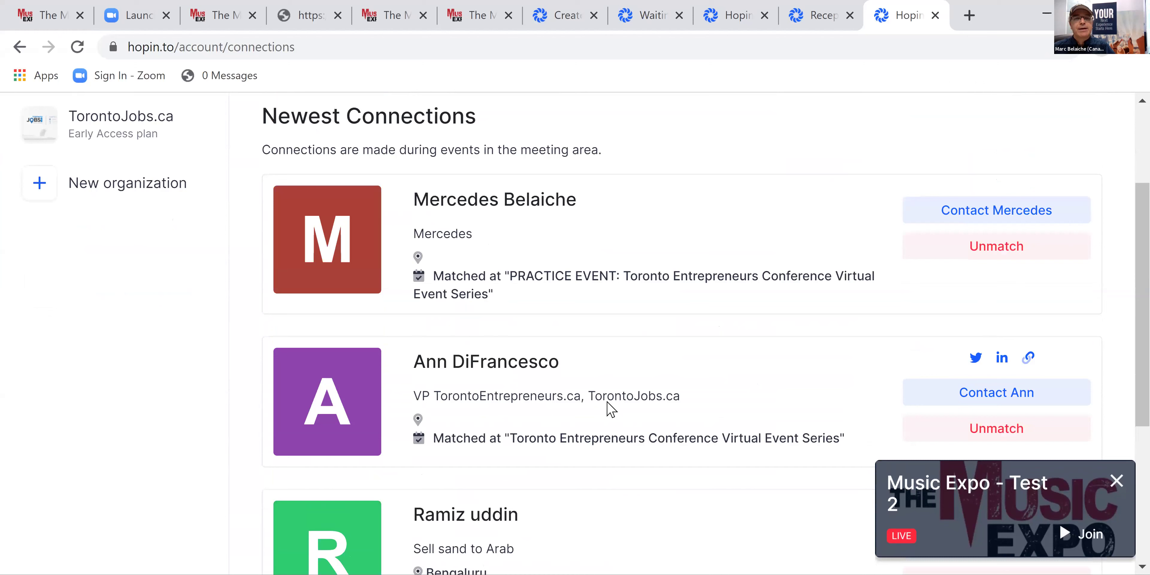
scroll(611, 409, up, 3)
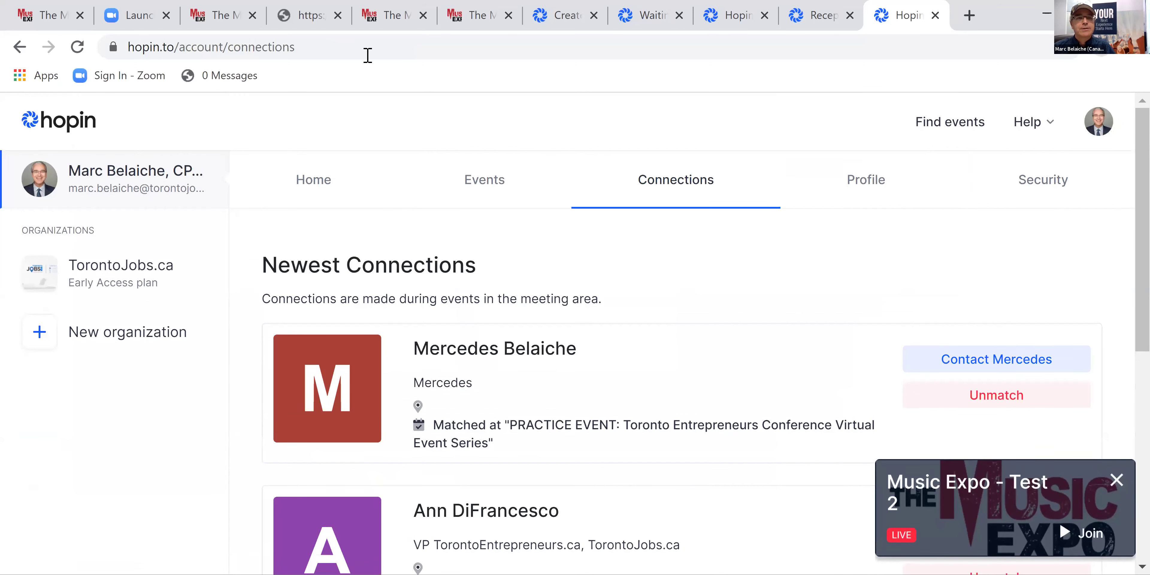
click(18, 51)
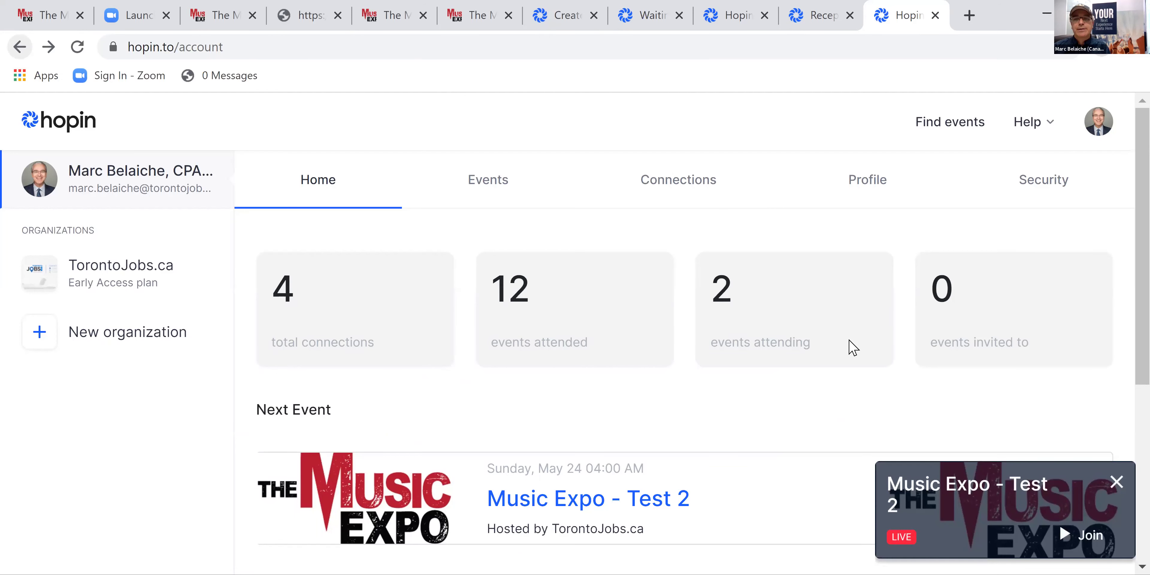
click(962, 518)
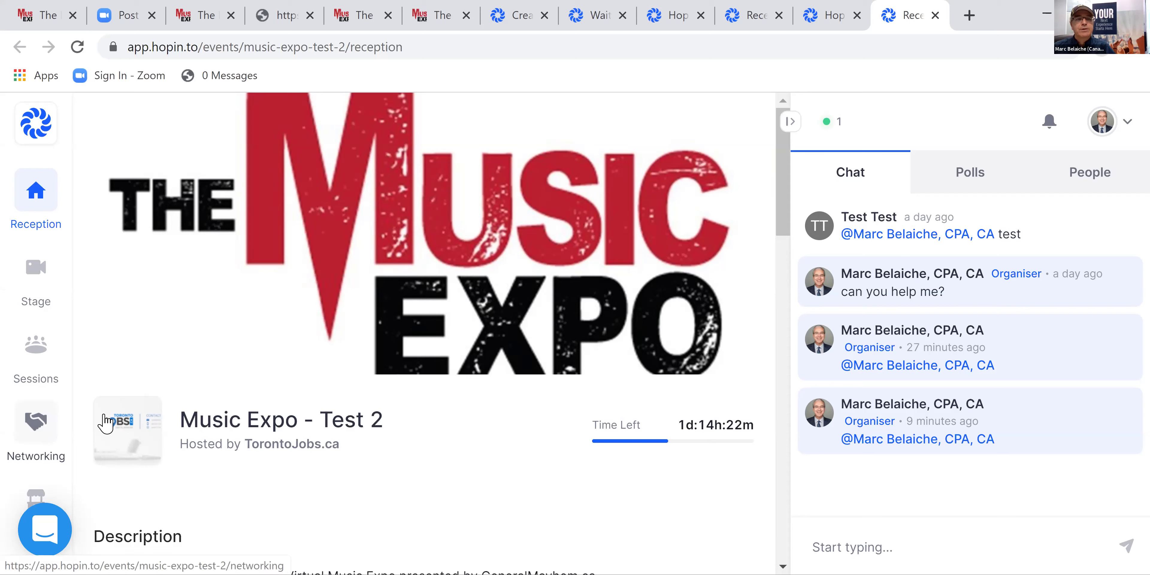
click(40, 432)
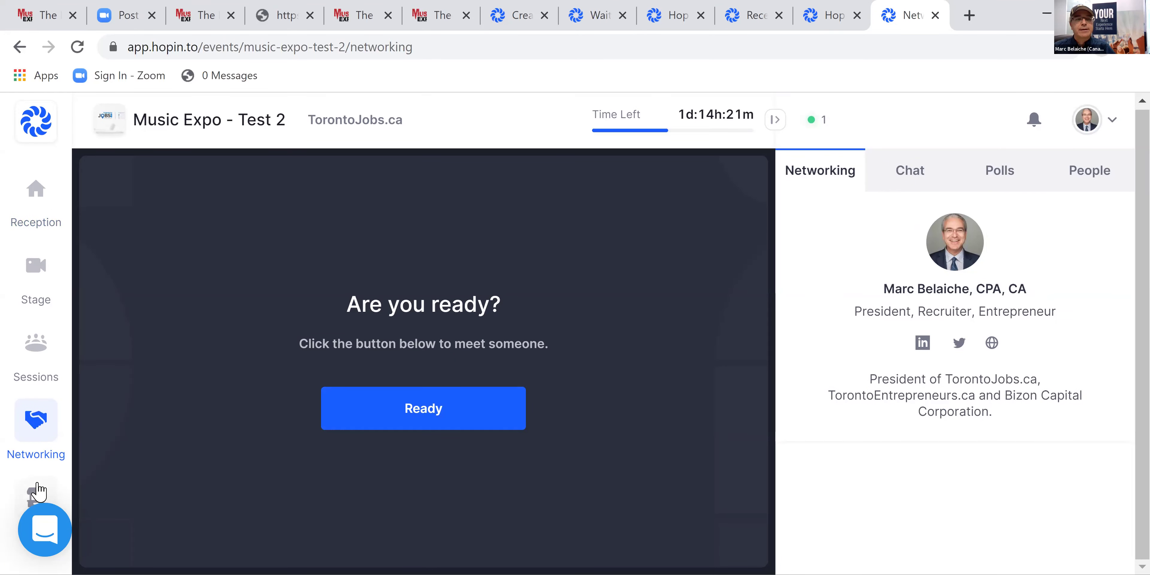
click(32, 494)
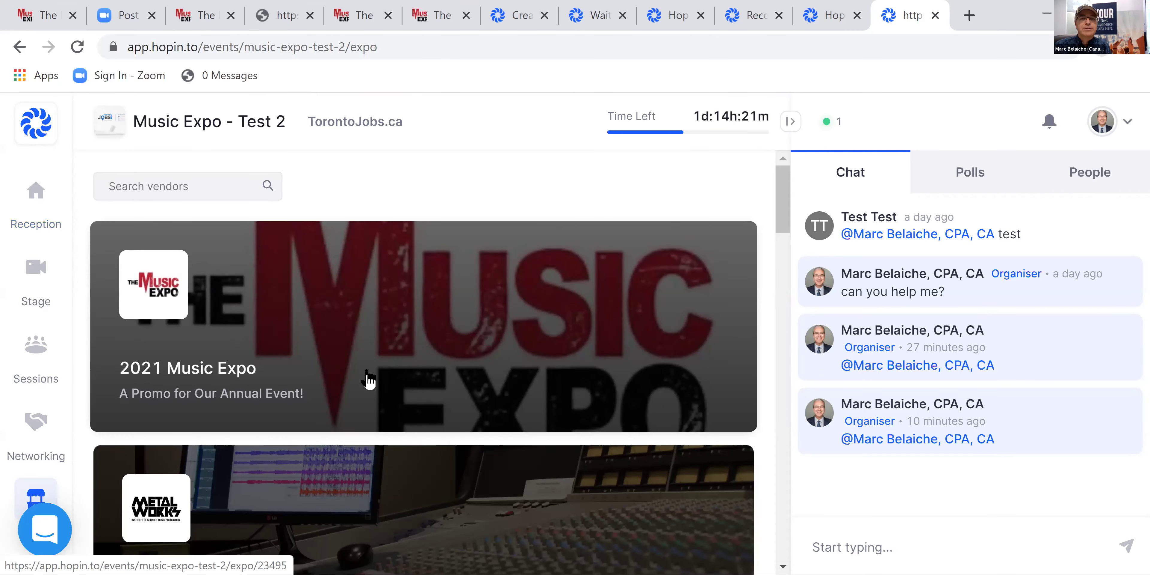
scroll(369, 380, down, 3)
scroll(368, 380, down, 2)
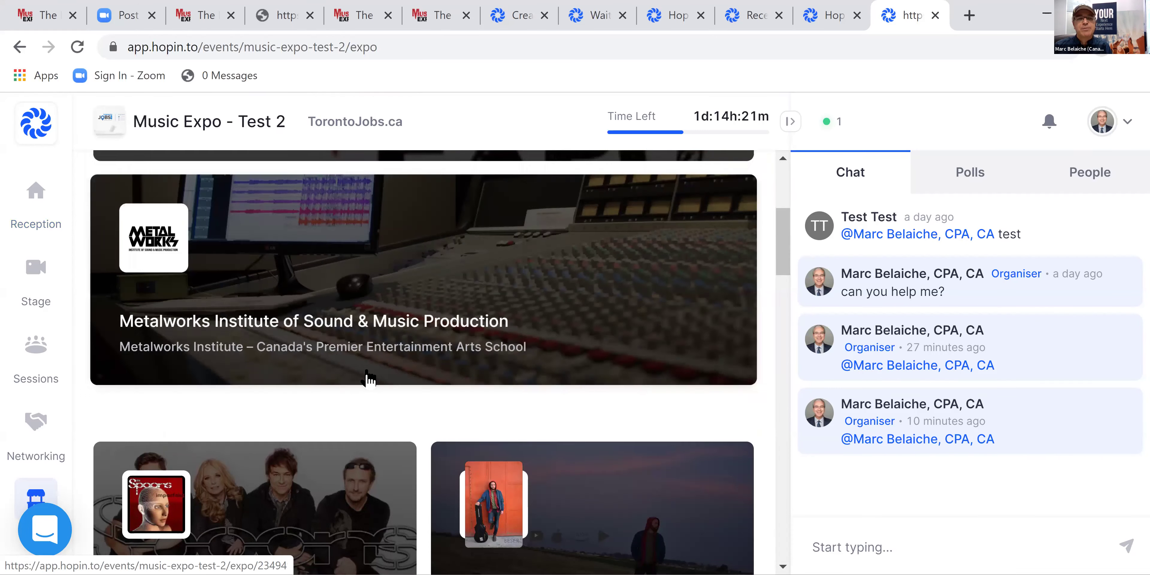
scroll(369, 379, down, 10)
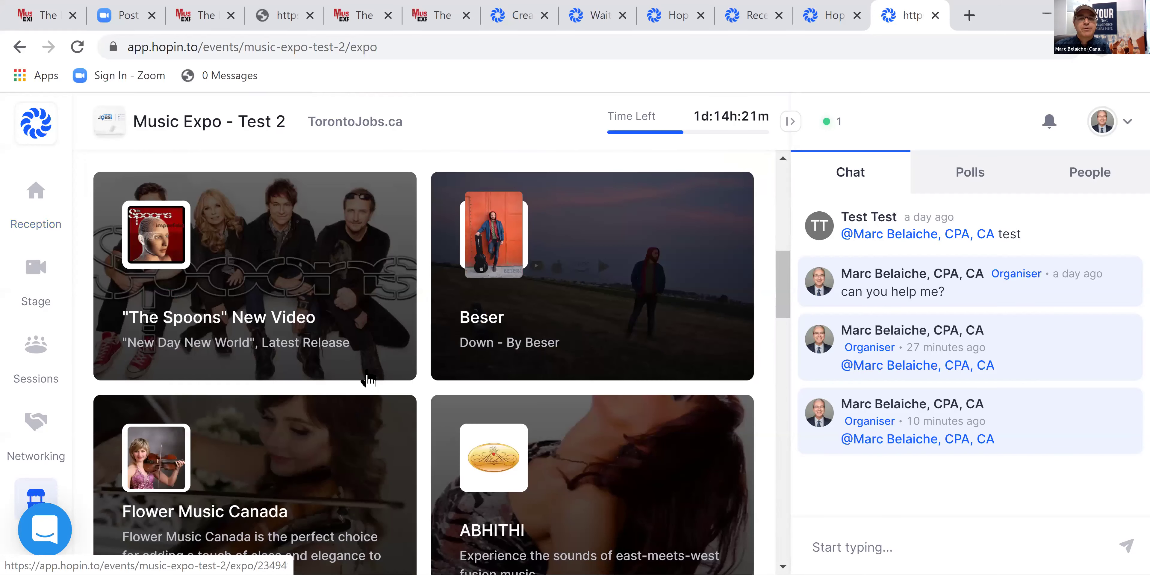
scroll(369, 379, down, 2)
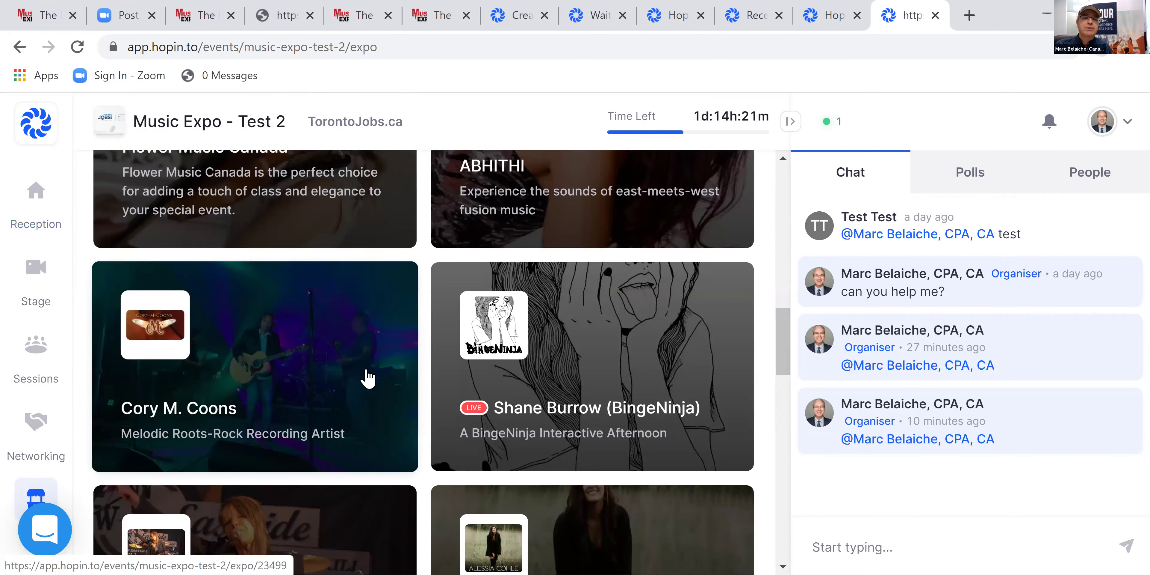
scroll(369, 379, down, 4)
scroll(369, 378, down, 4)
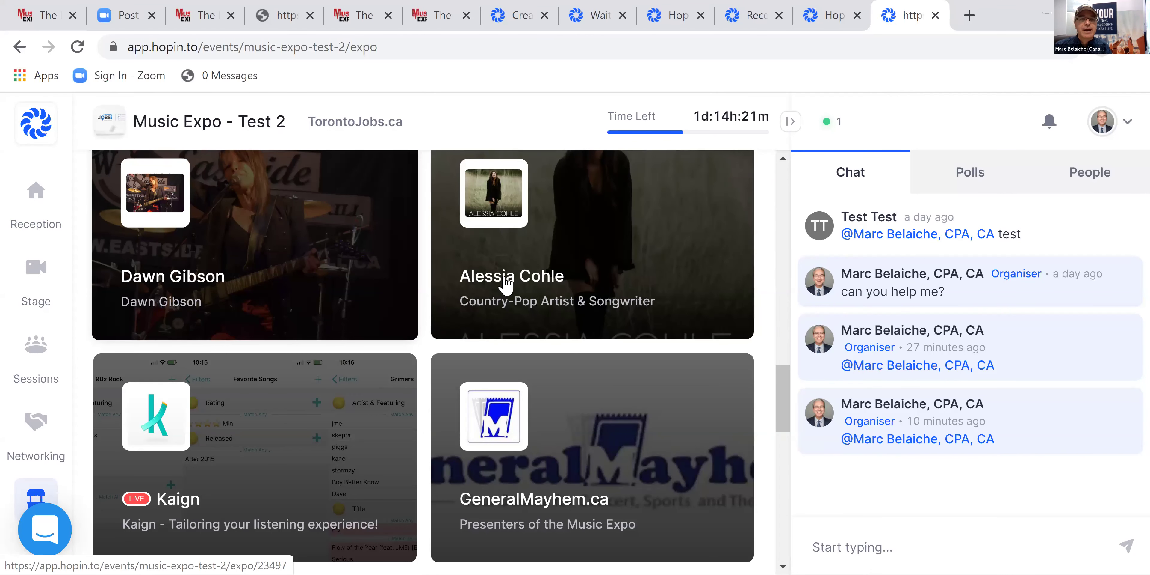
- Open the musician's expo booth and look through its Chat and Polls tabs
click(519, 277)
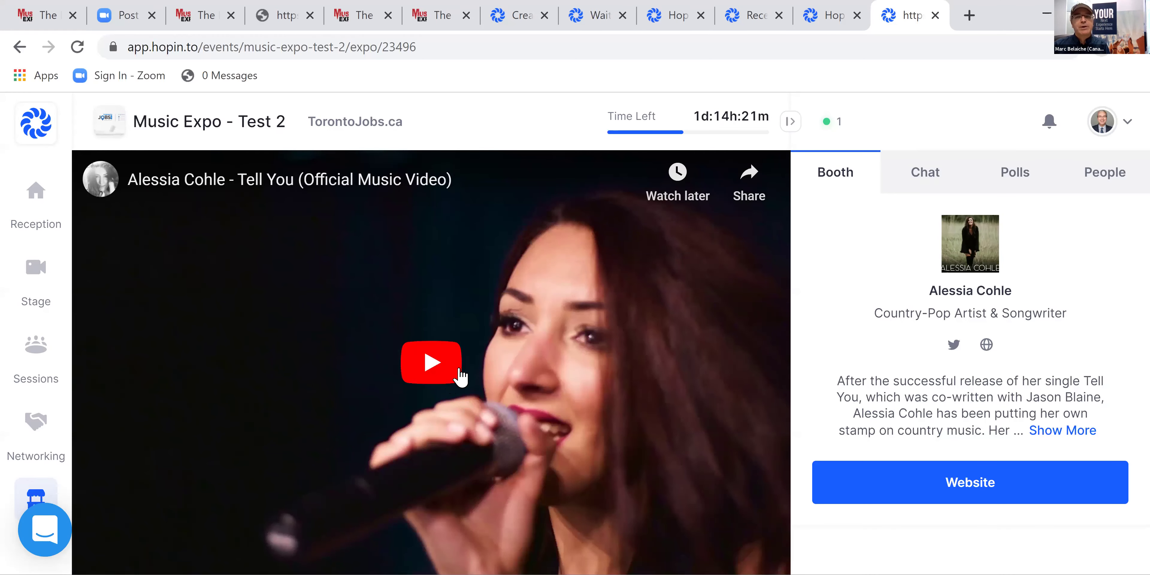
click(927, 175)
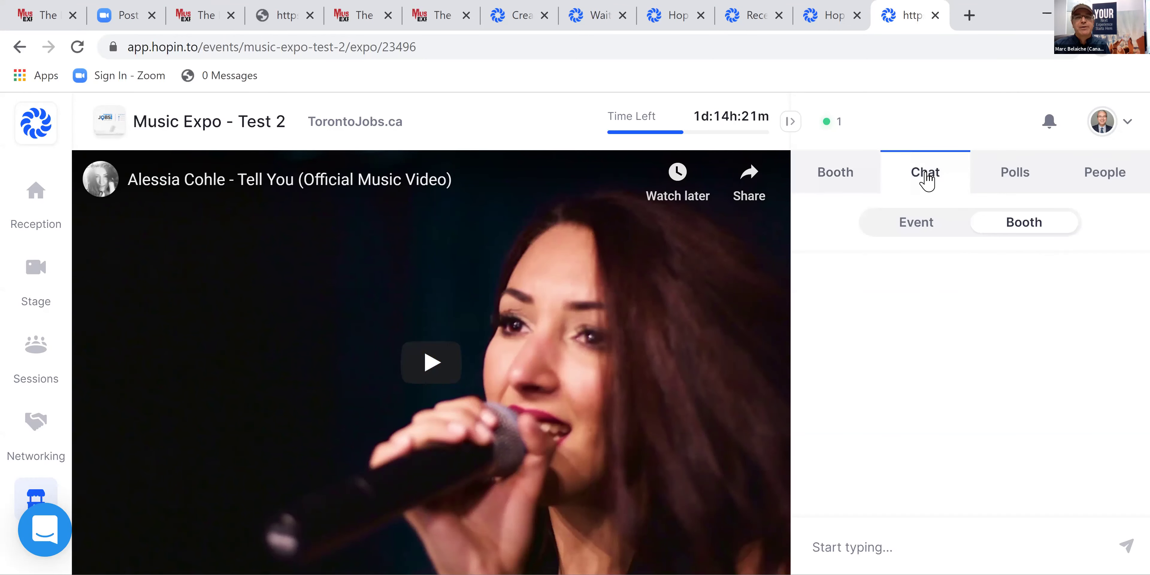
click(1018, 176)
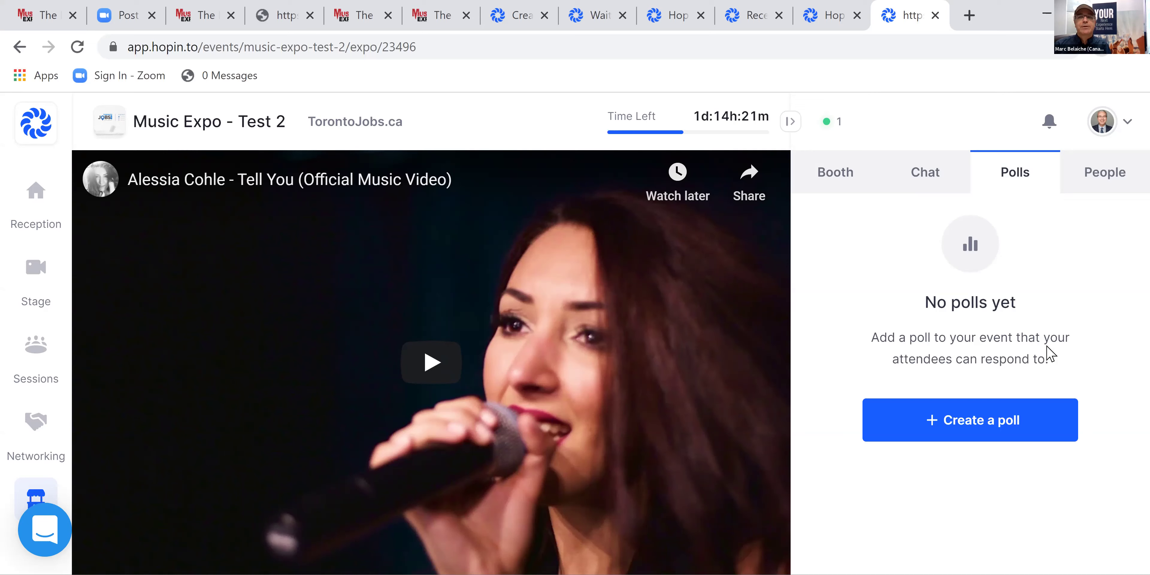
- Load the booth's full People list and view two attendee profiles
click(1106, 173)
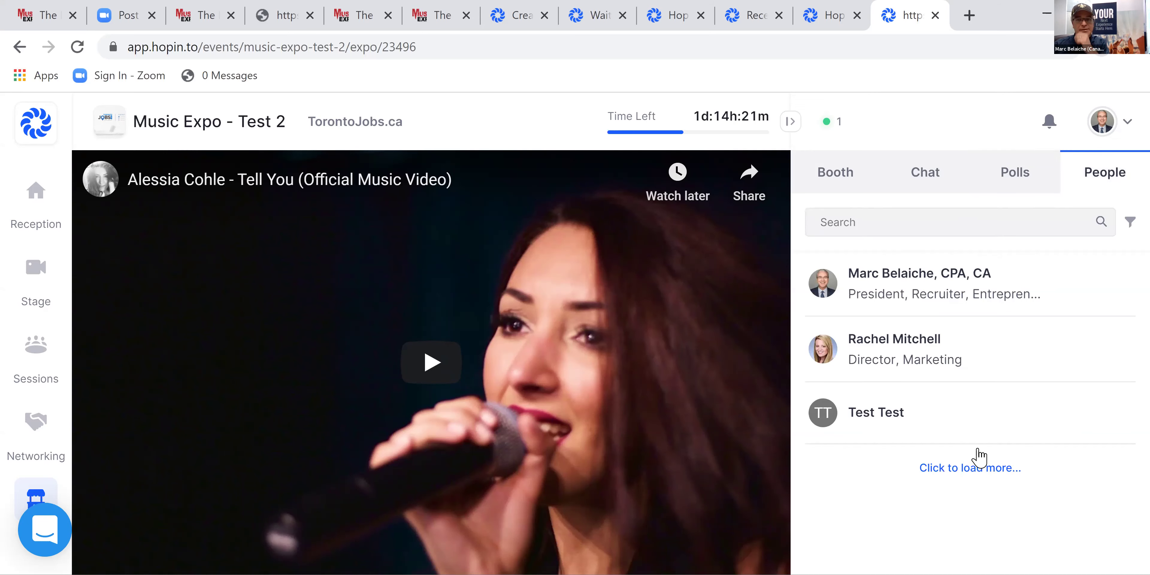
click(983, 468)
scroll(978, 429, down, 1)
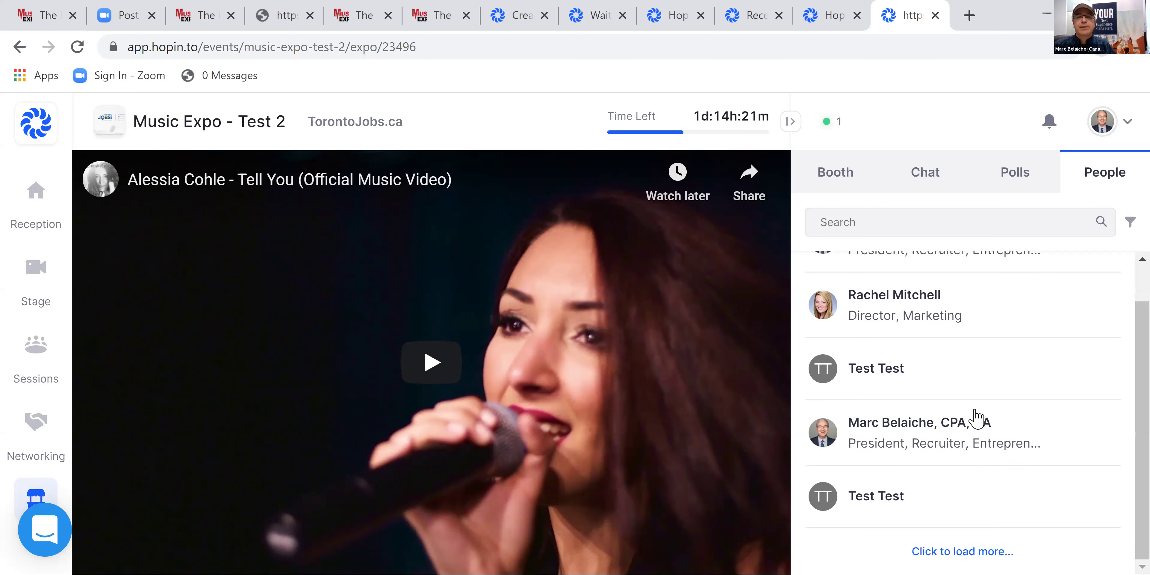
scroll(975, 419, up, 1)
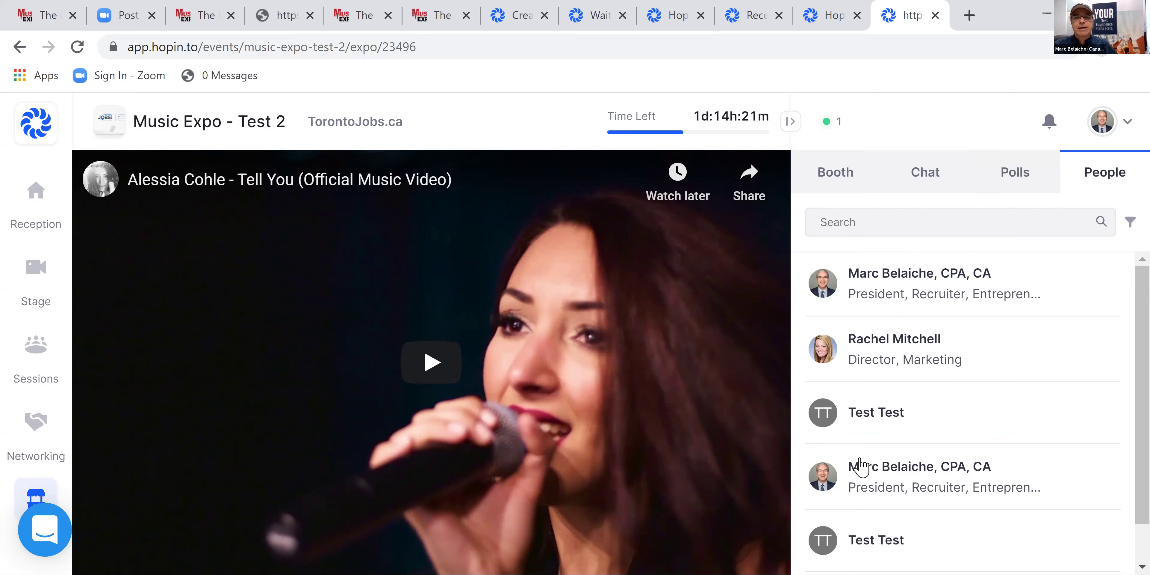
click(927, 284)
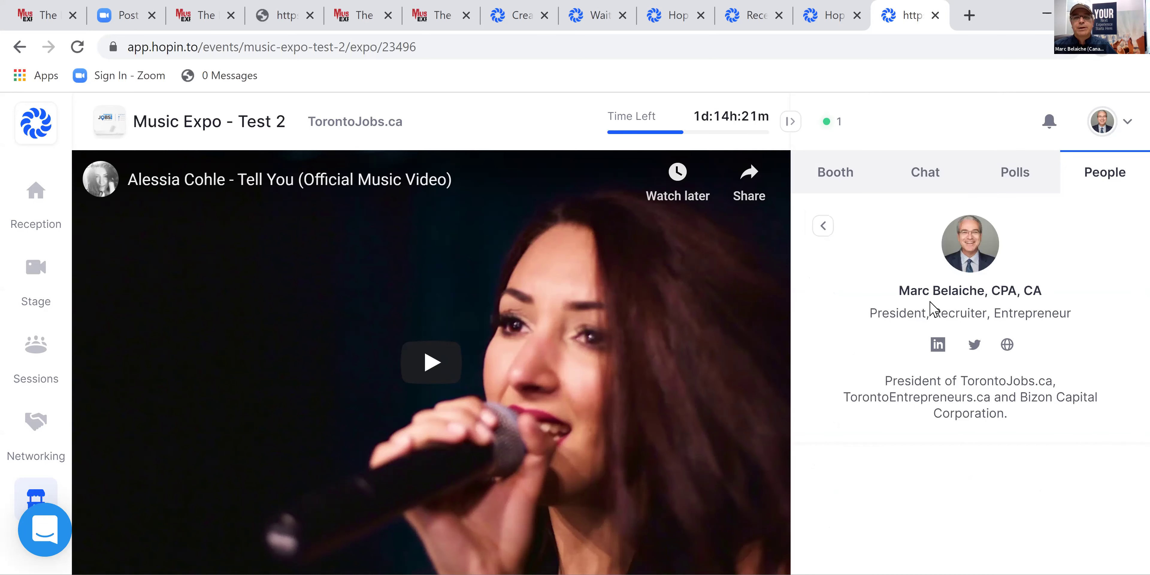
click(832, 242)
click(931, 356)
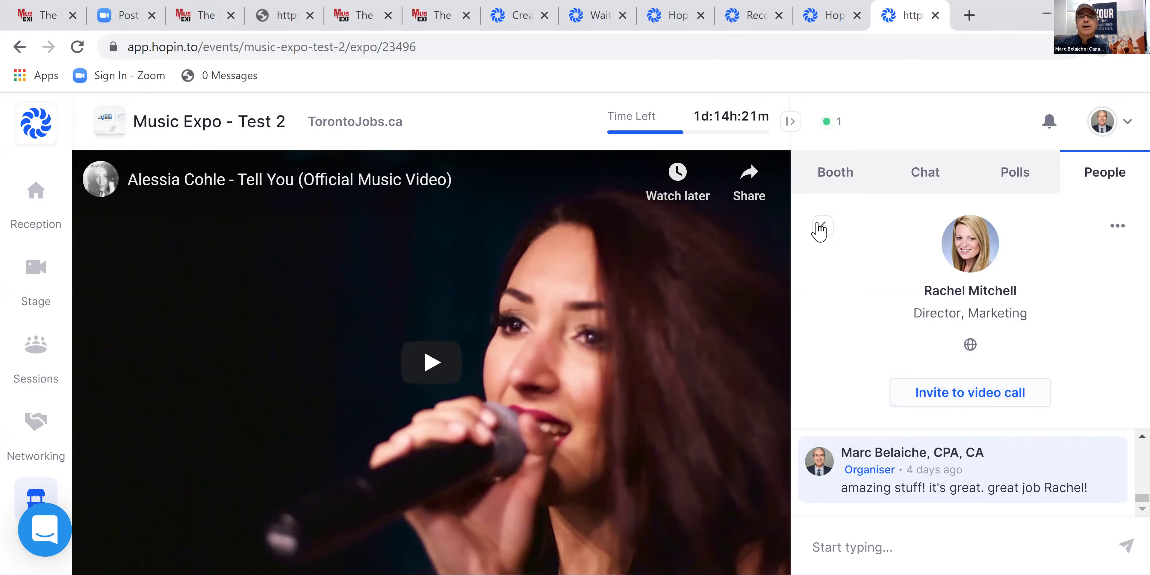
- Return to the booth page and expand the full biography beside the Tell You video
click(832, 179)
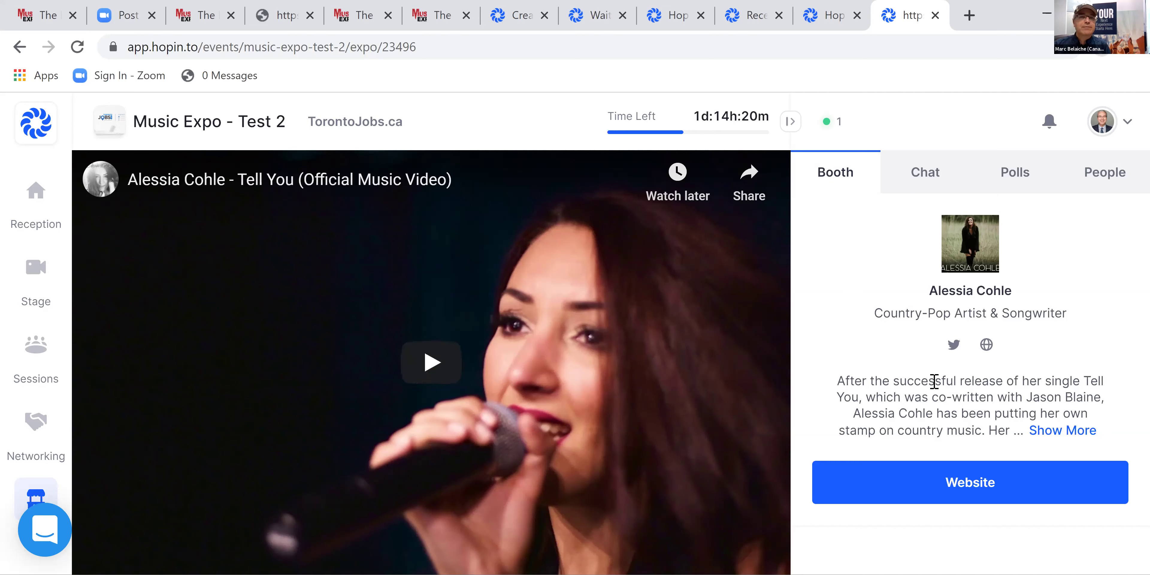
click(1035, 431)
scroll(979, 396, down, 4)
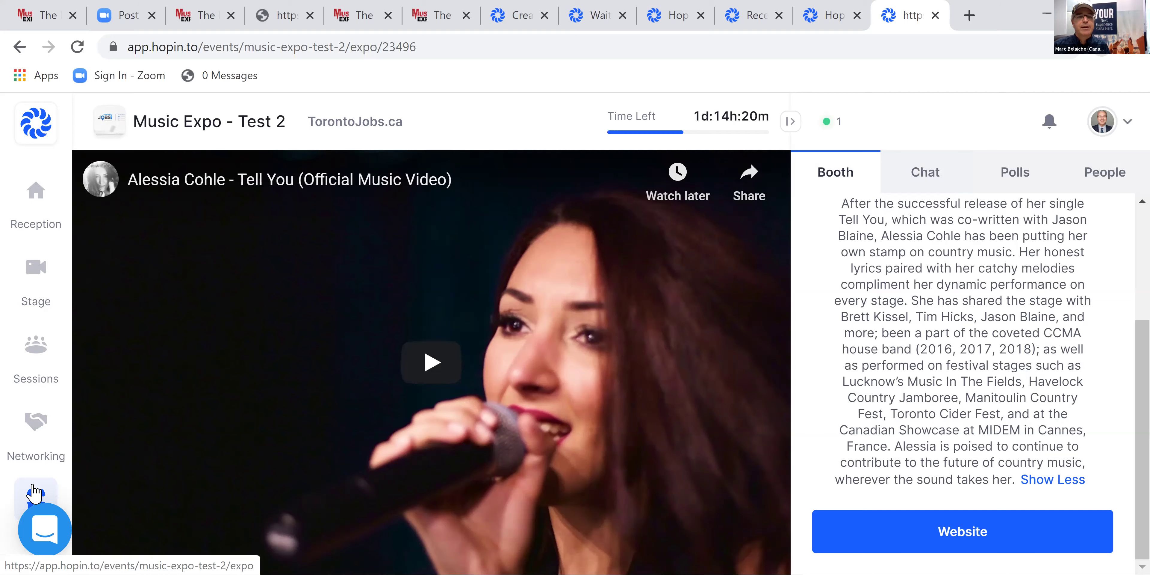
- Return to the Expo list and open the BingeNinja booth further down
click(34, 492)
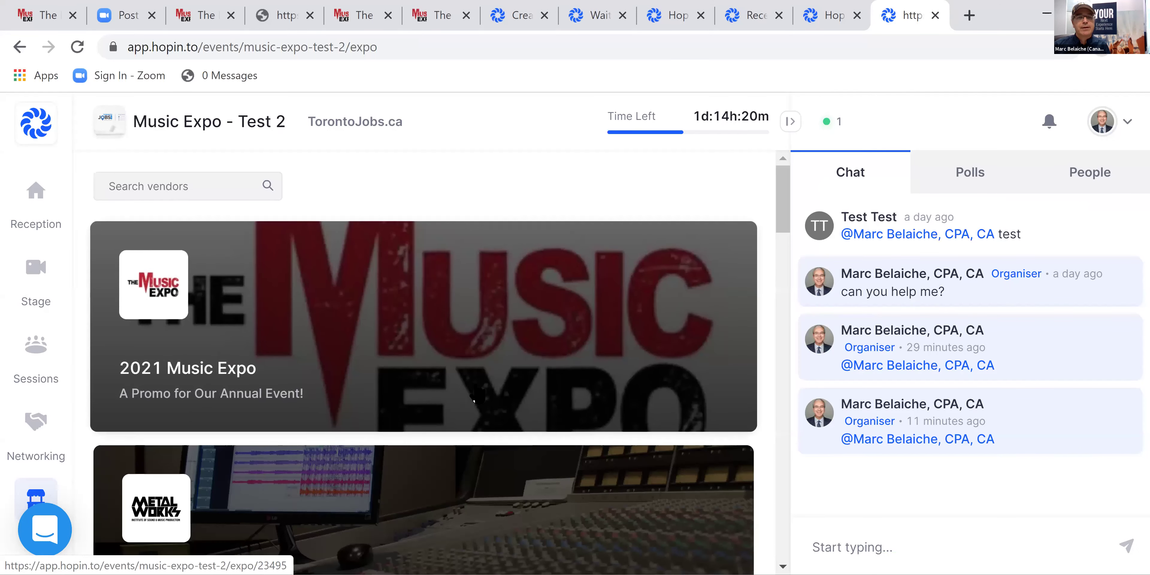
scroll(475, 396, down, 15)
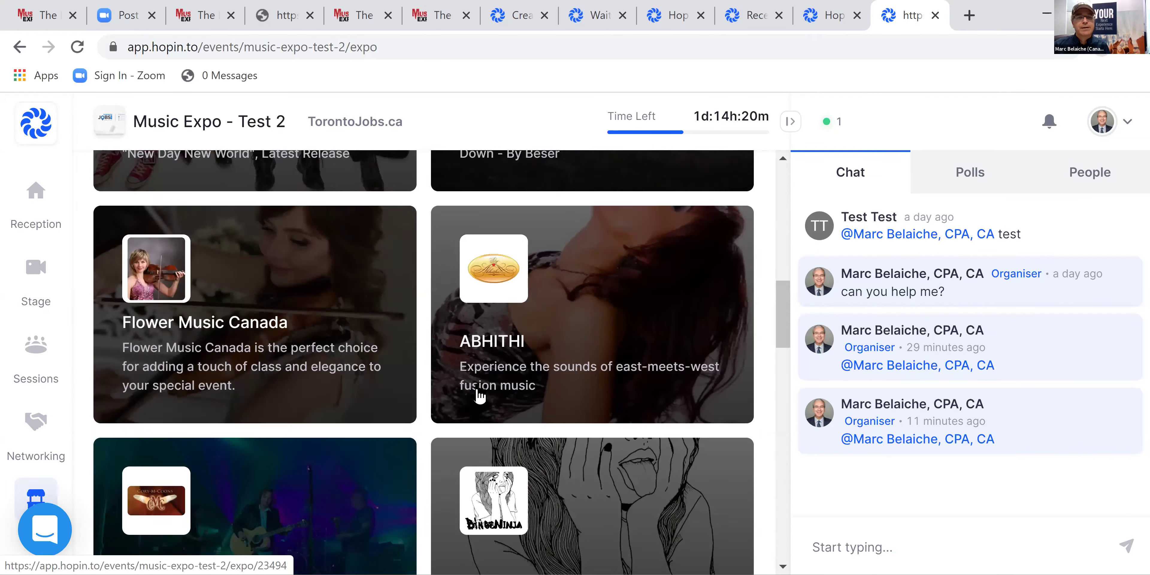
scroll(479, 393, down, 5)
click(555, 323)
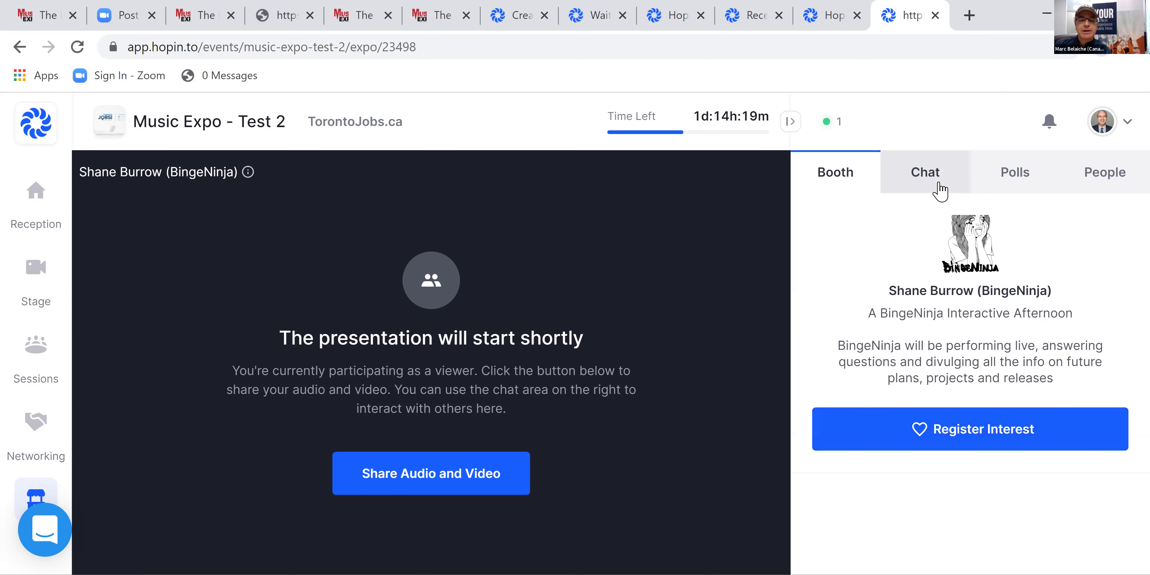
- Show the BingeNinja booth's chat, toggling Event and Booth views, and begin a message
click(924, 174)
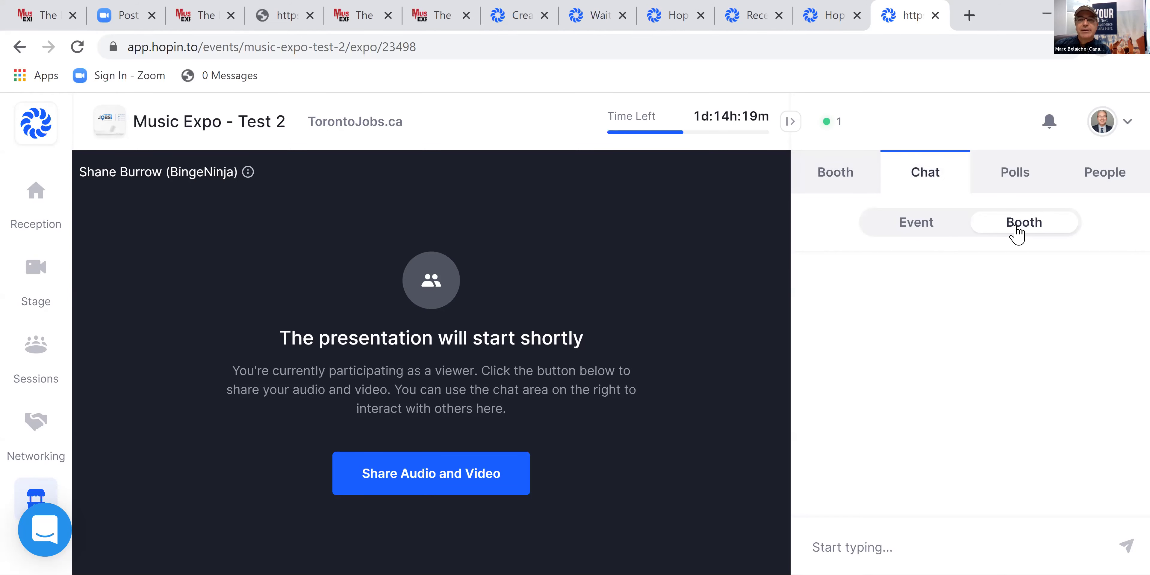
click(933, 229)
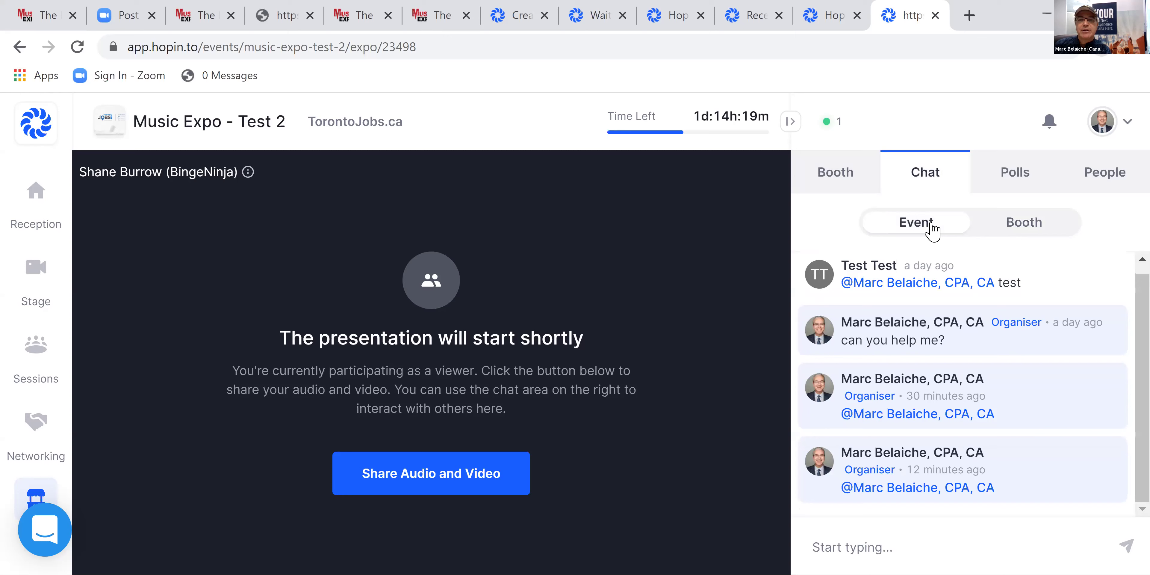
click(1025, 223)
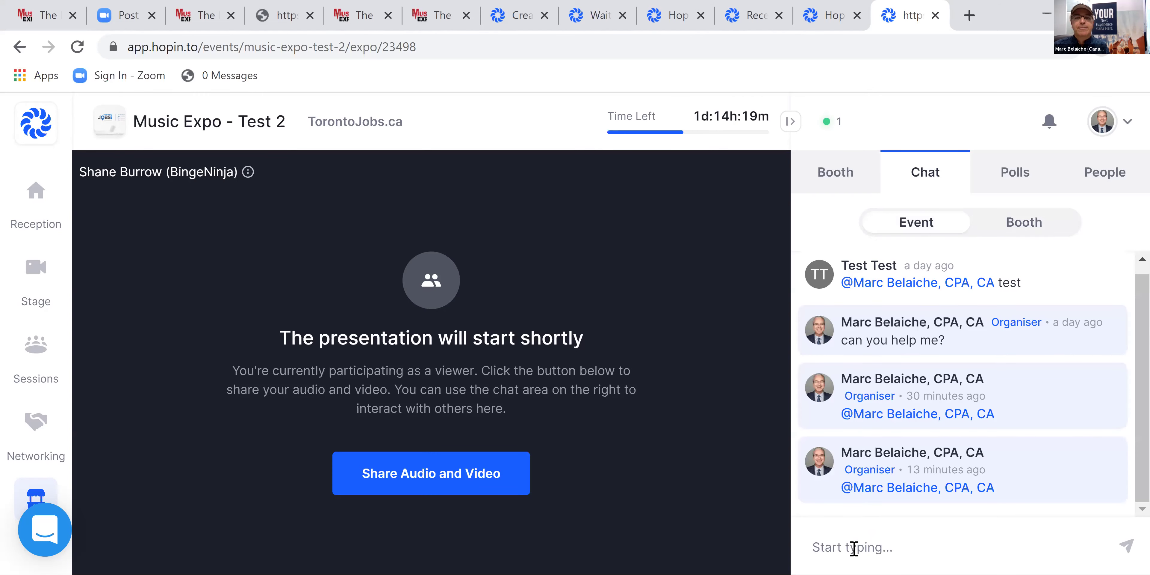
click(868, 542)
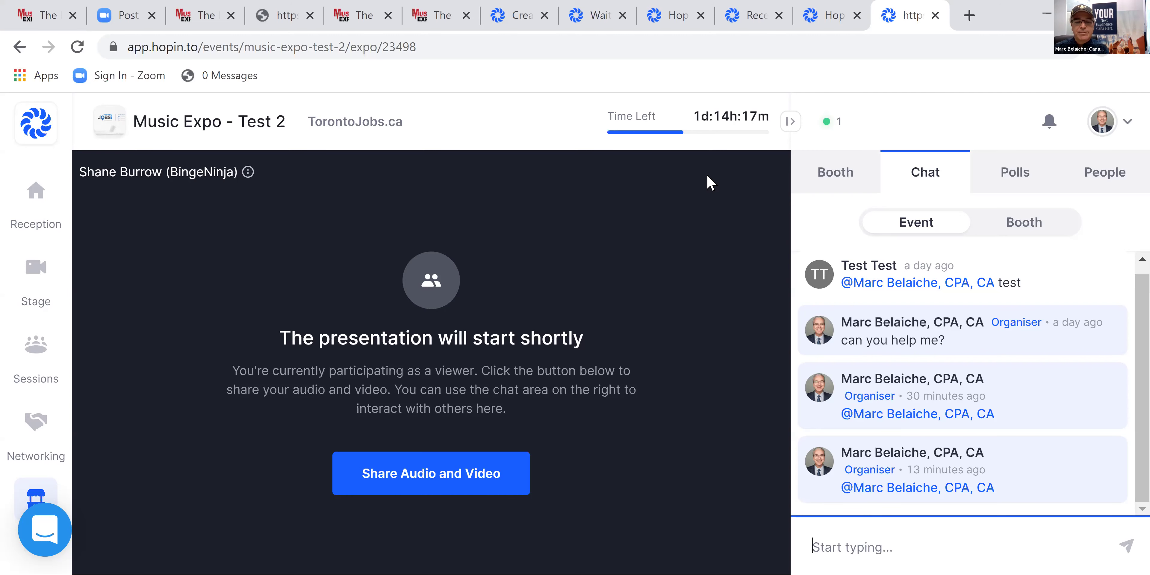
- Go through Reception back to the Music Expo - Test 2 booth list, scrolled to the now-live BingeNinja booth
click(843, 183)
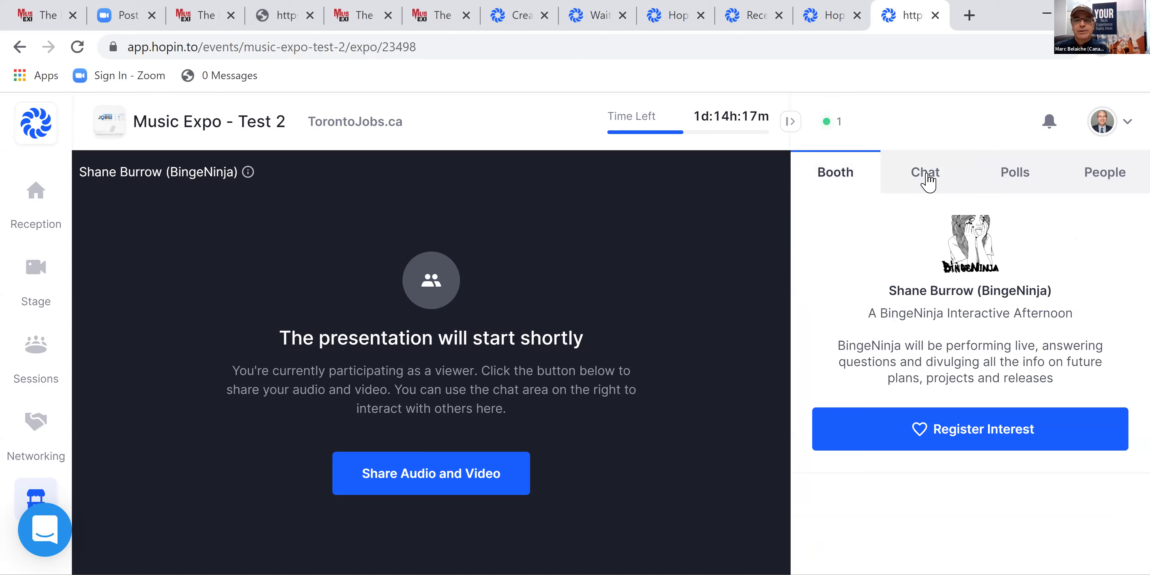
click(35, 201)
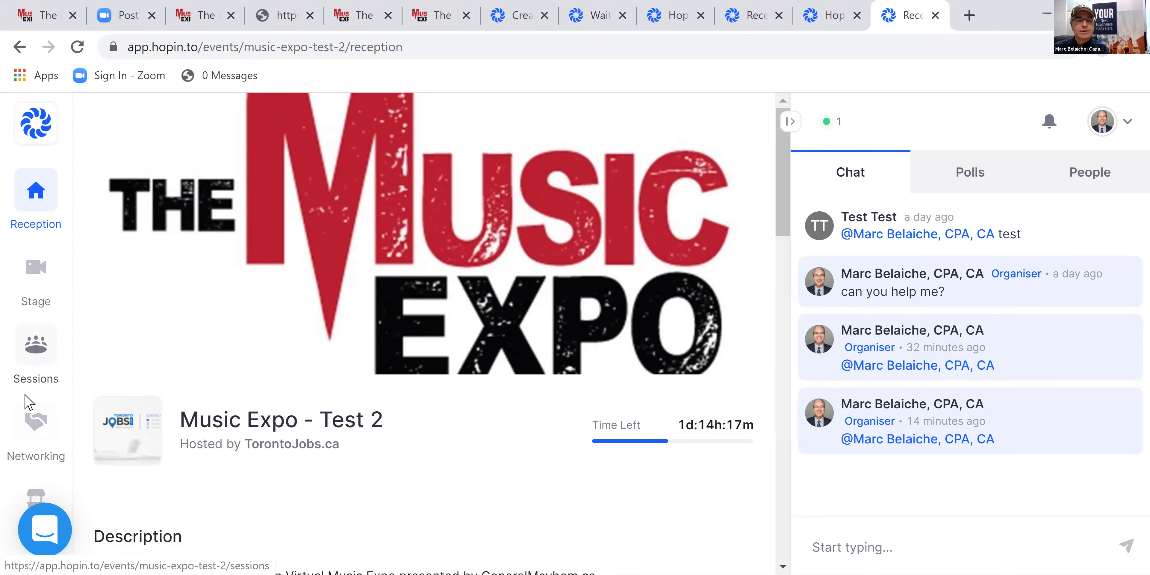
click(27, 499)
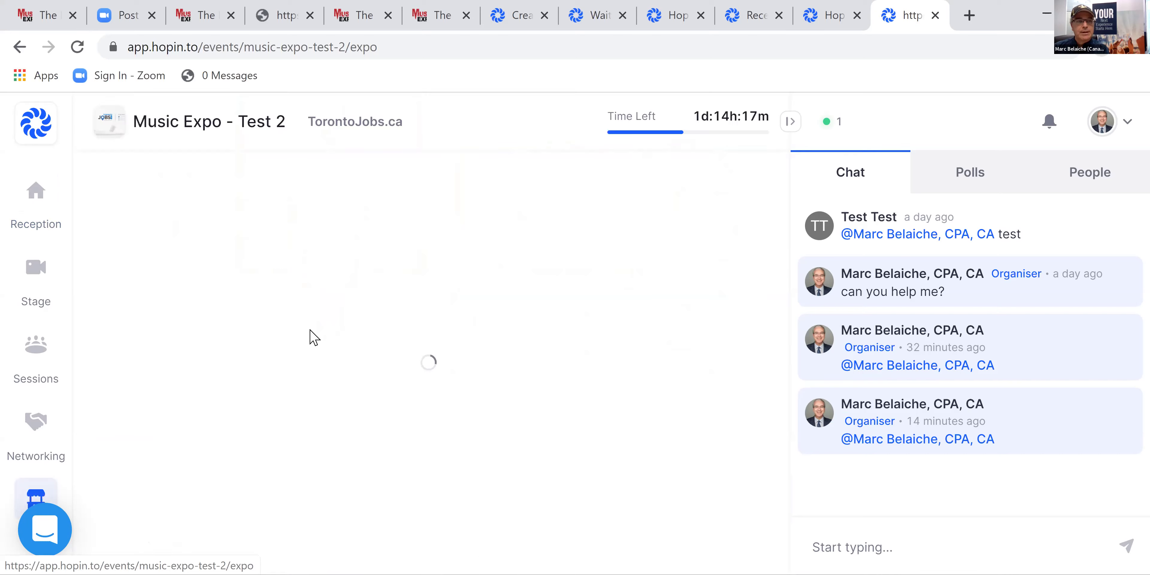
scroll(364, 370, down, 5)
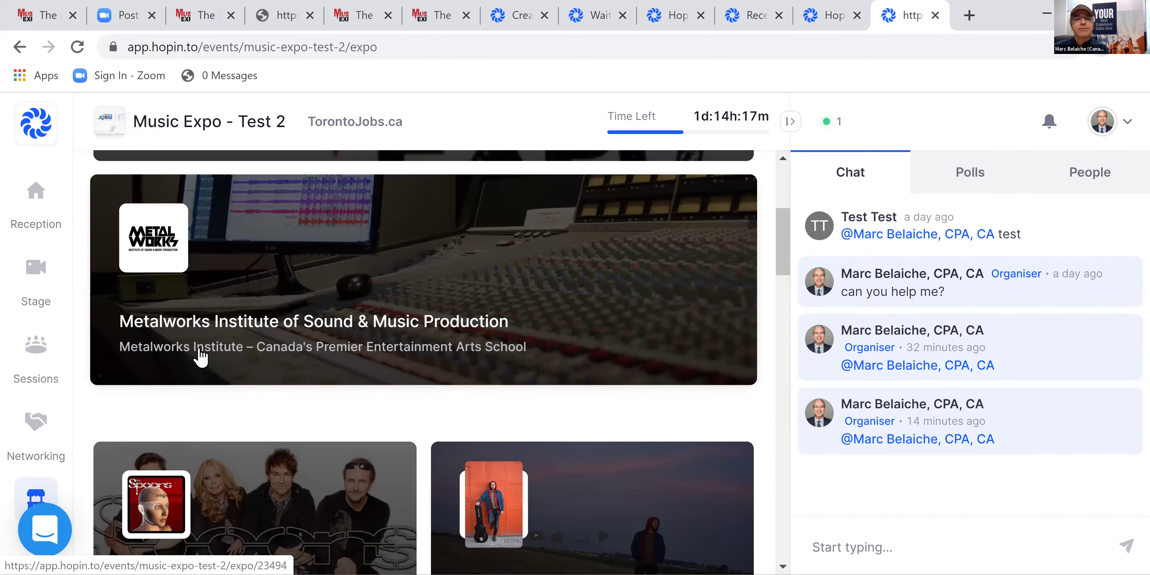
scroll(321, 375, down, 3)
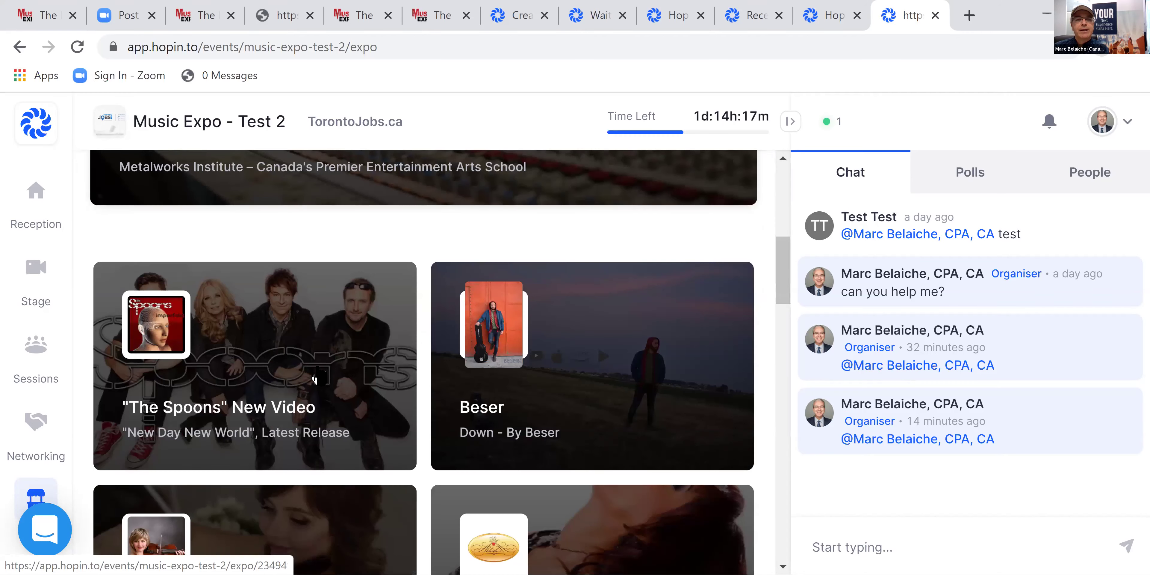
scroll(318, 368, down, 5)
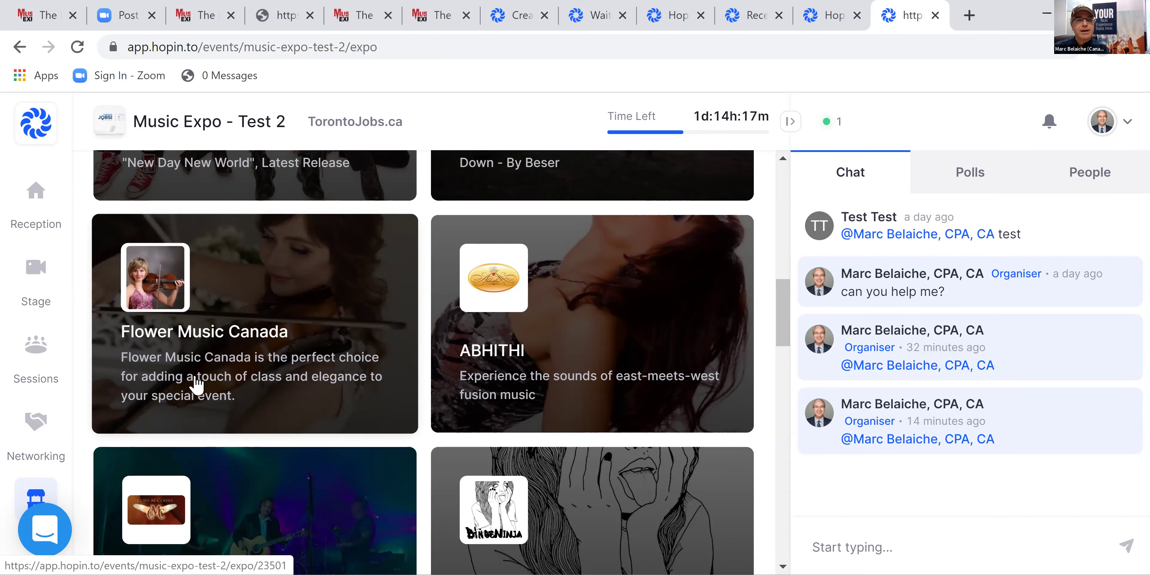
scroll(229, 379, down, 4)
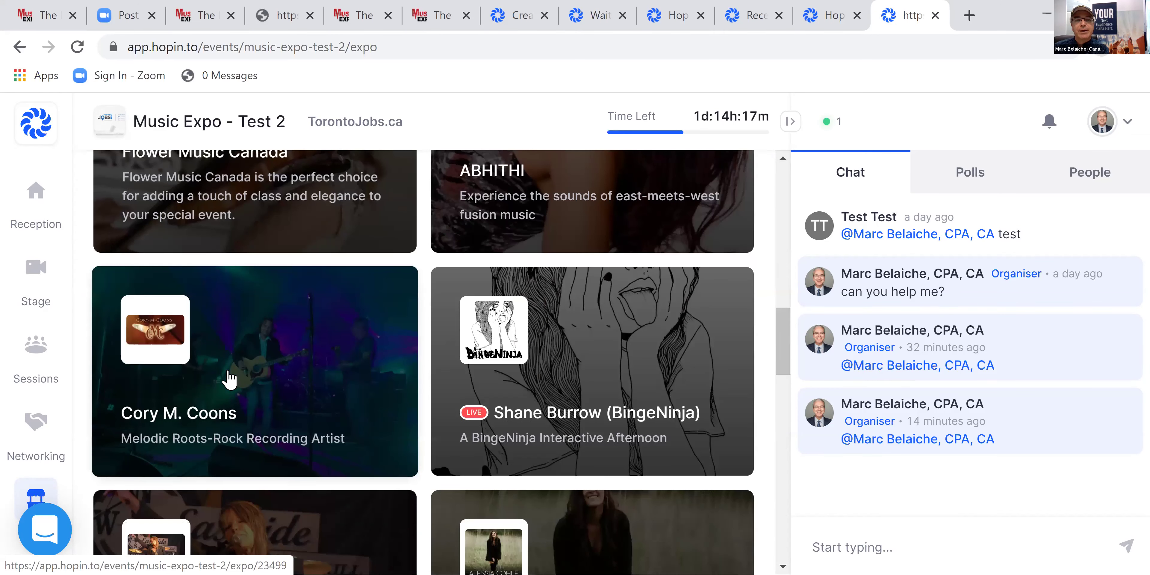